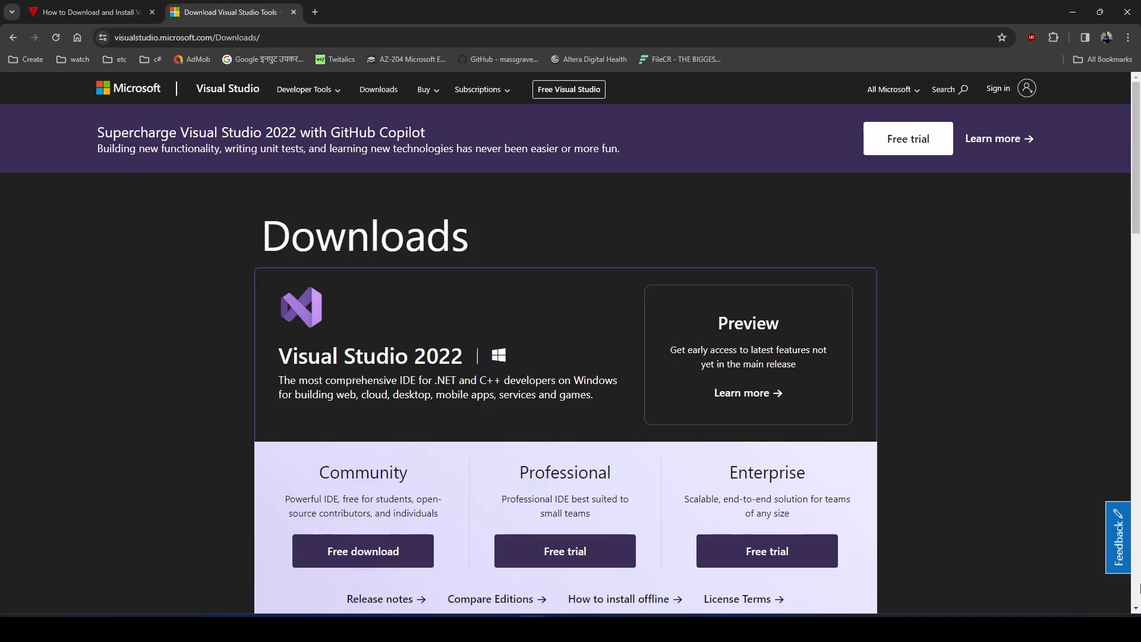
Step: Download the free Visual Studio 2022 Community installer, run VisualStudioSetup.exe and continue past the license notice
scroll(953, 458, "down", 4)
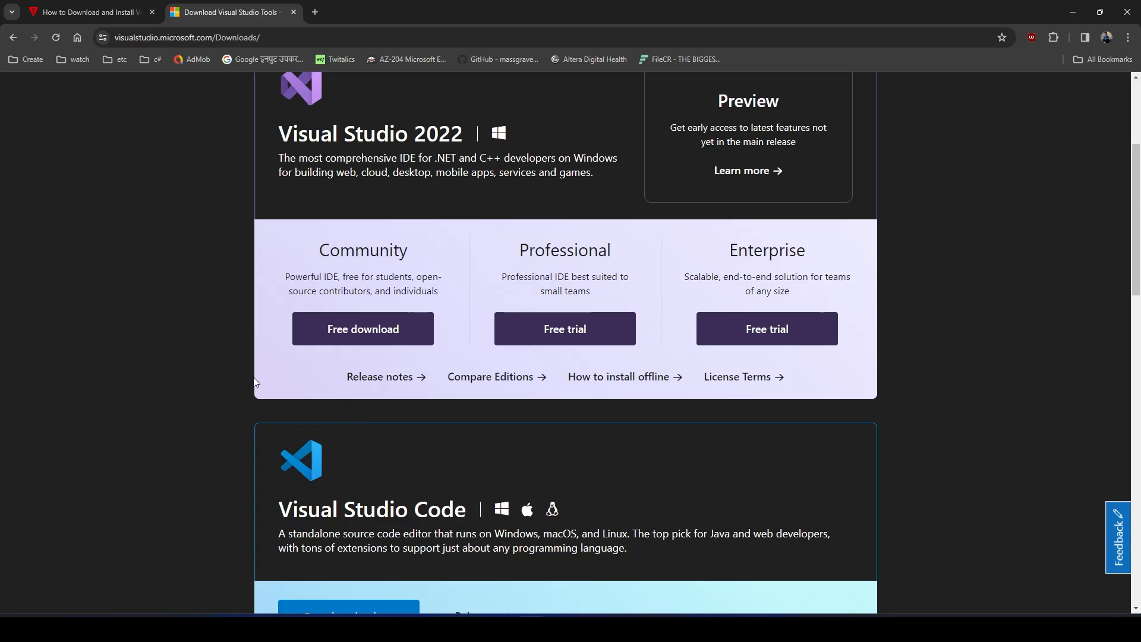
left_click(359, 340)
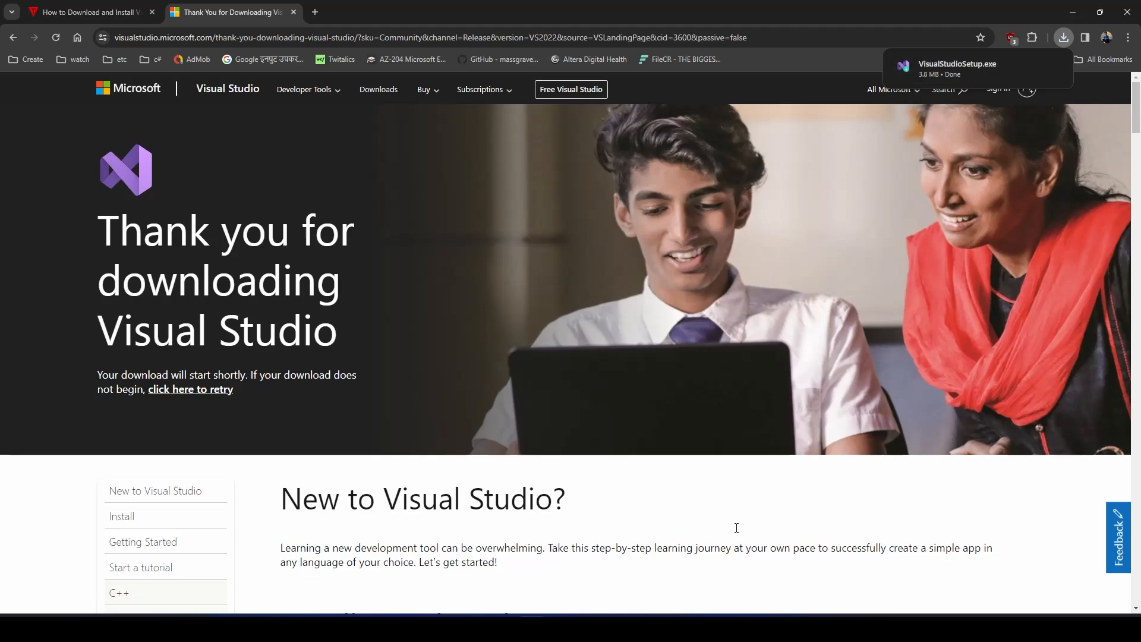
left_click(951, 76)
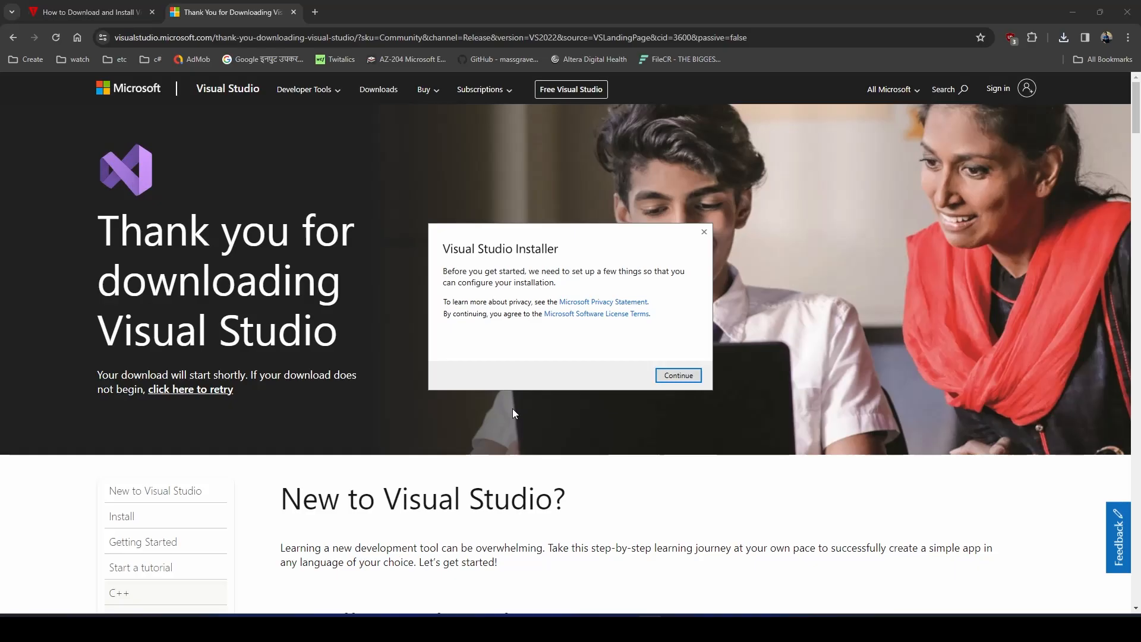
left_click(678, 375)
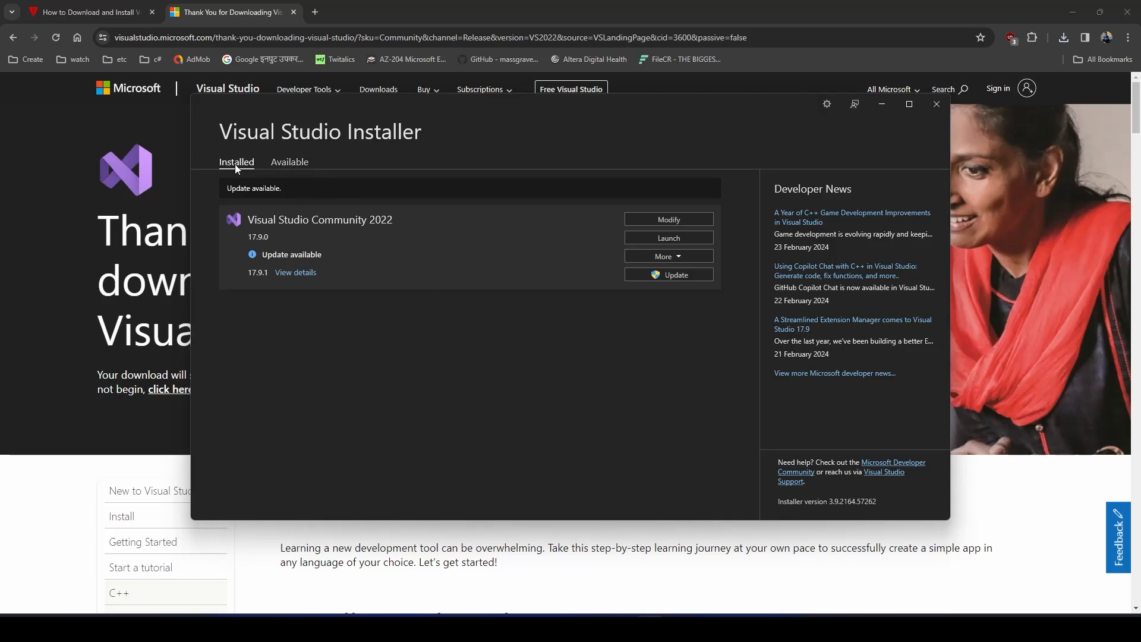
Step: Review the installed and available Visual Studio editions in the Visual Studio Installer
left_click(288, 163)
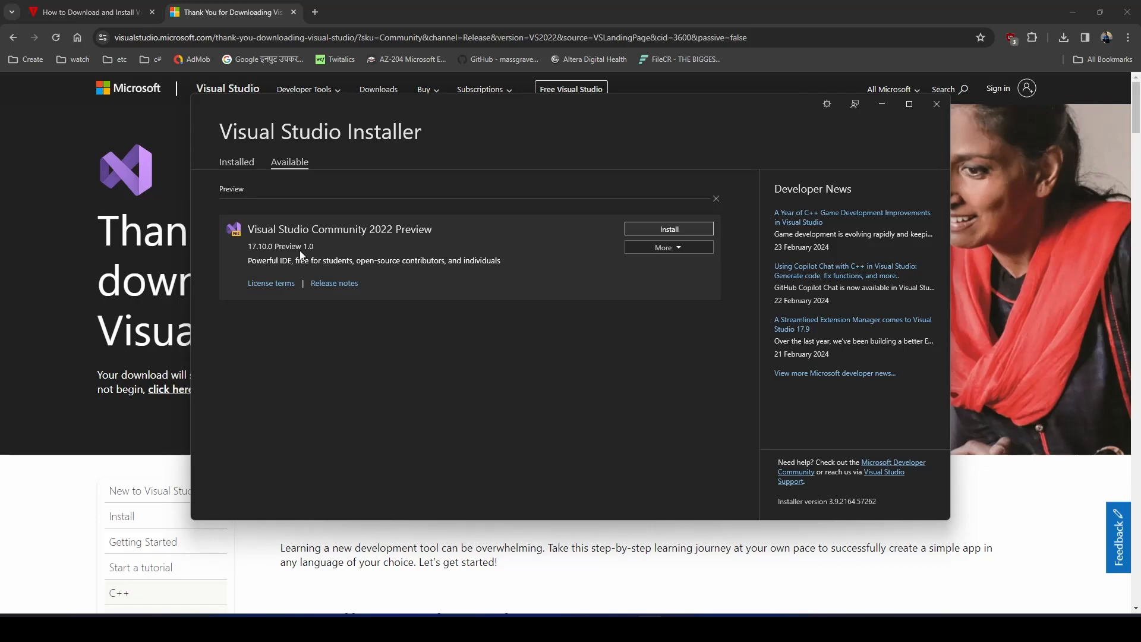
left_click(221, 163)
left_click(286, 163)
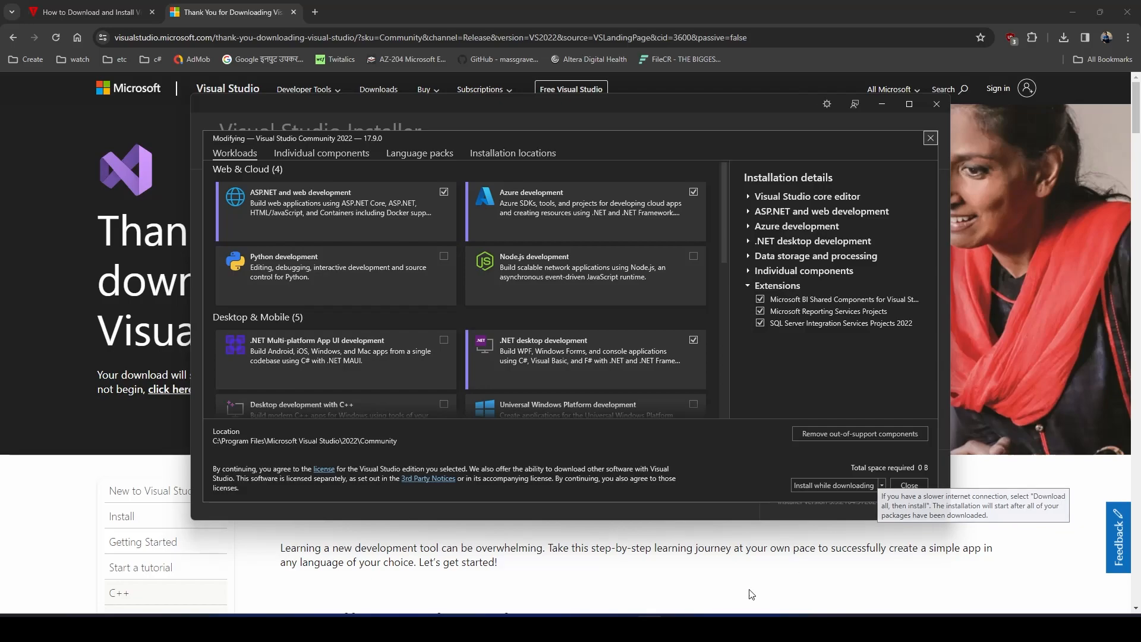
Step: Search Windows for Visual Studio 2022, launch it and start creating a new project
left_click(493, 629)
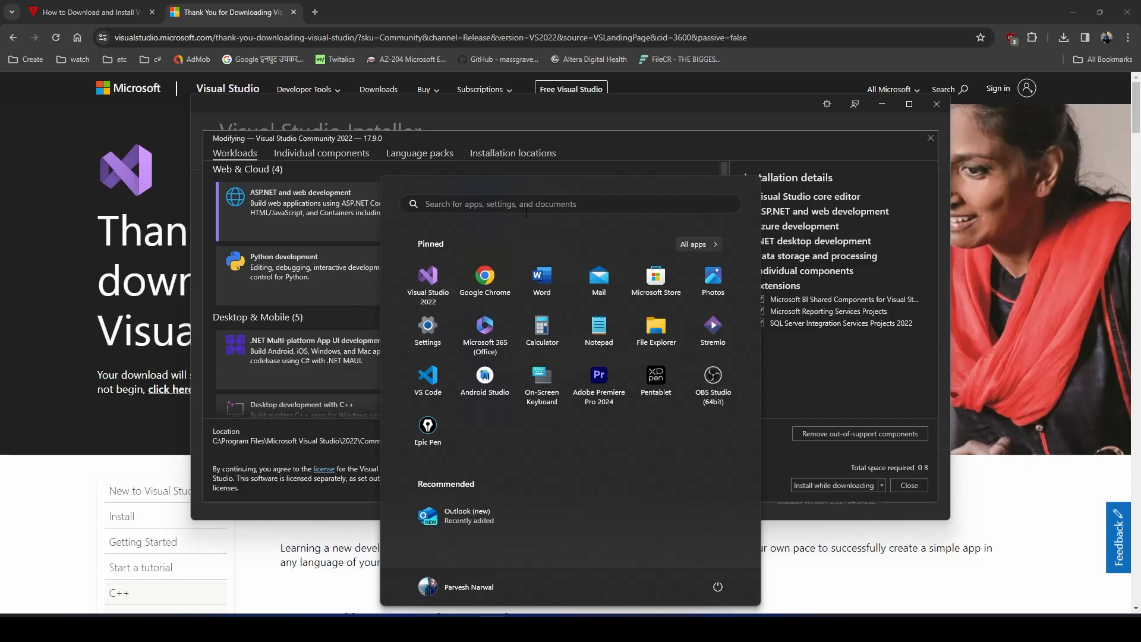
left_click(535, 205)
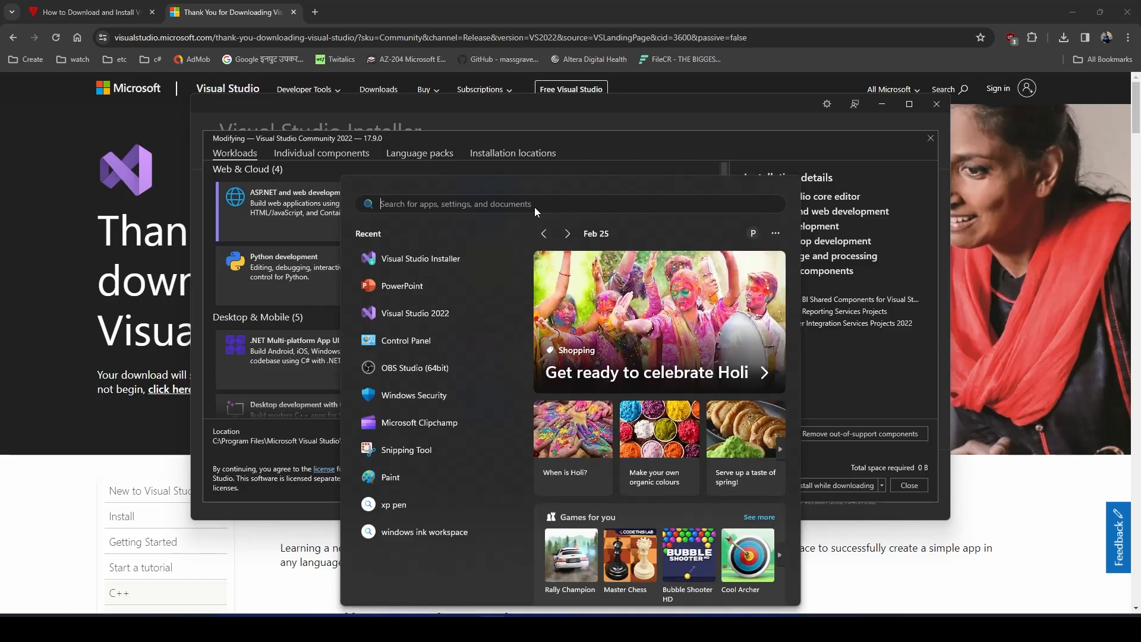
type("visual Studio 2022")
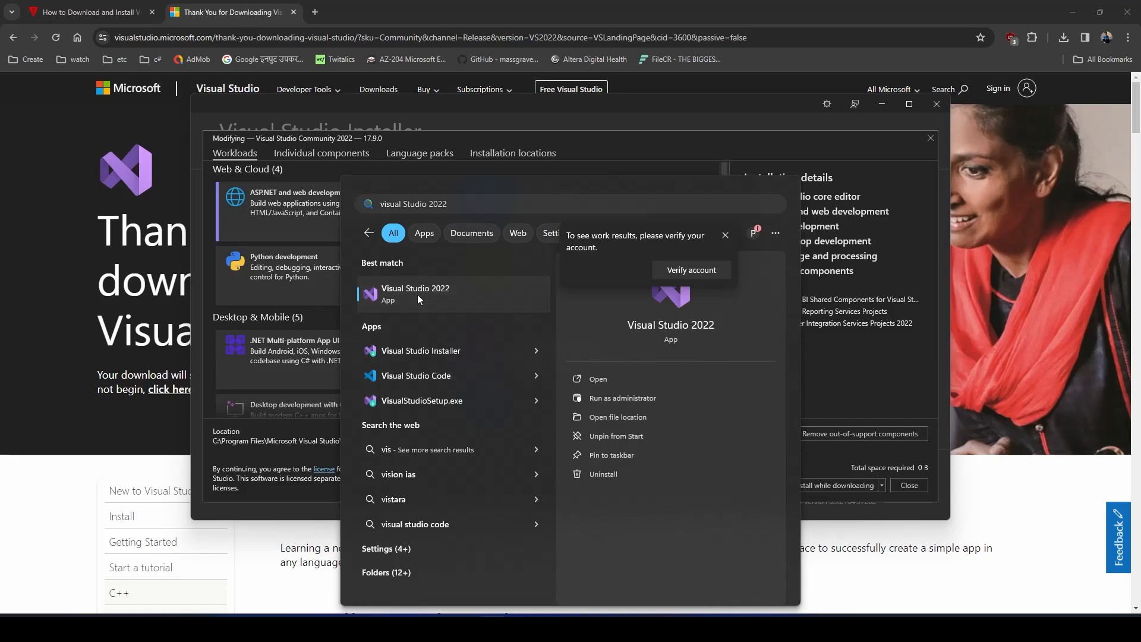
left_click(418, 295)
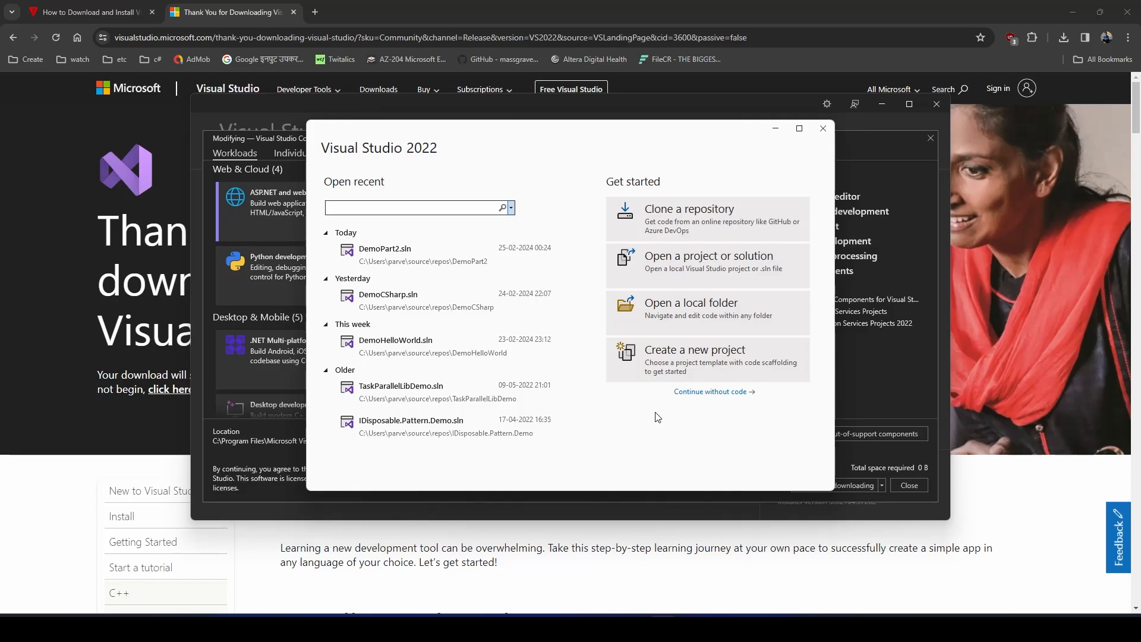
left_click(654, 365)
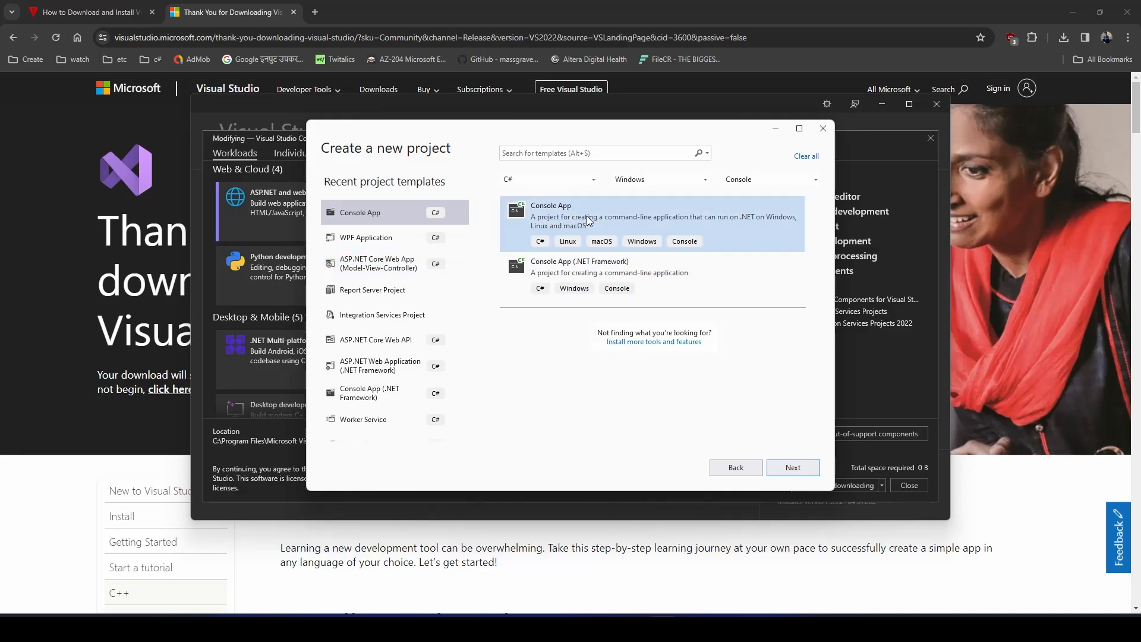
Step: Examine the language, platform and project type options for filtering the project templates
left_click(595, 180)
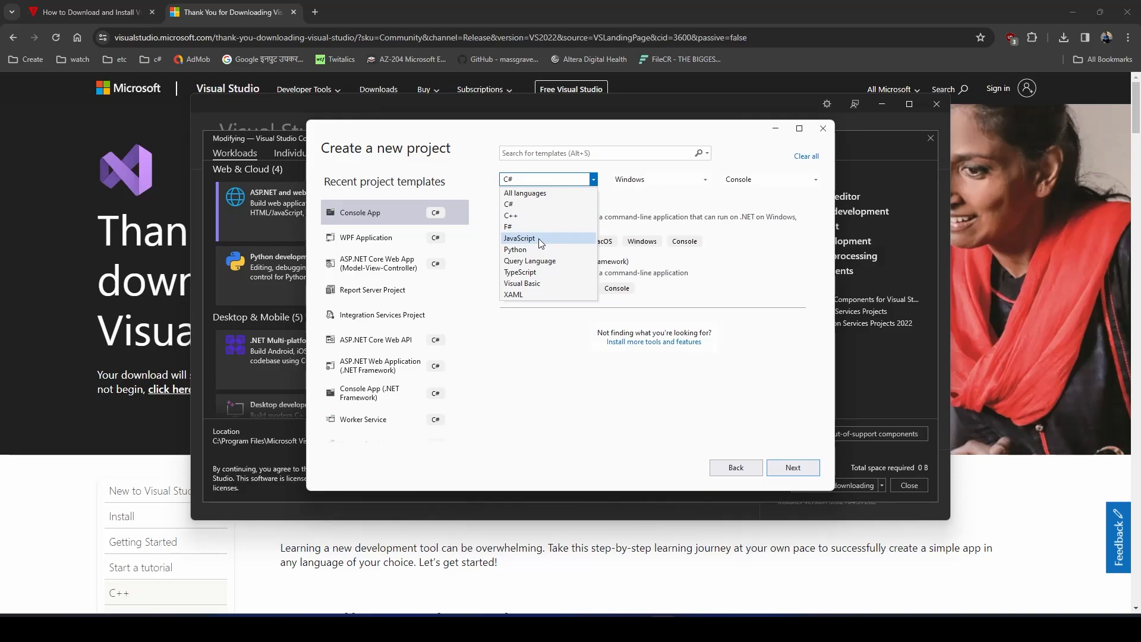
left_click(655, 204)
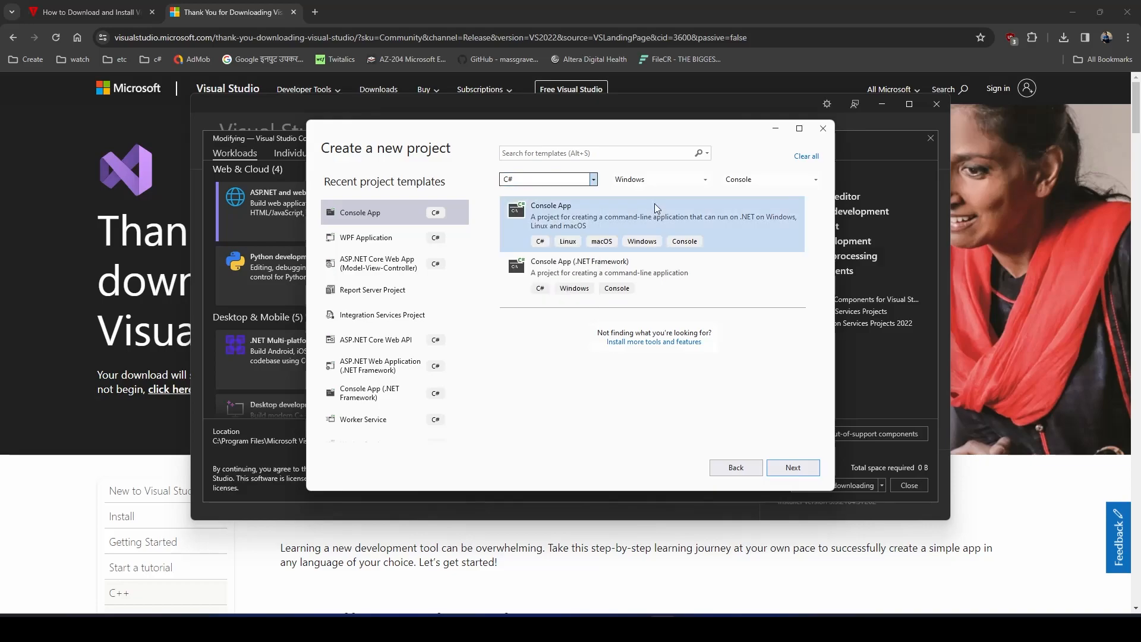
left_click(677, 181)
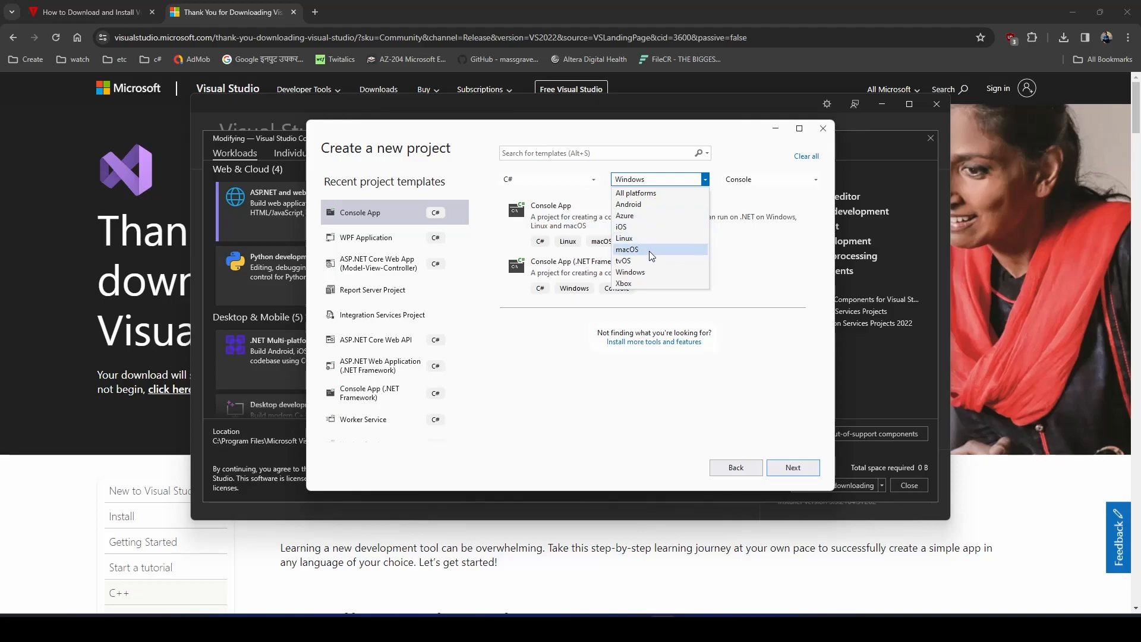
left_click(747, 276)
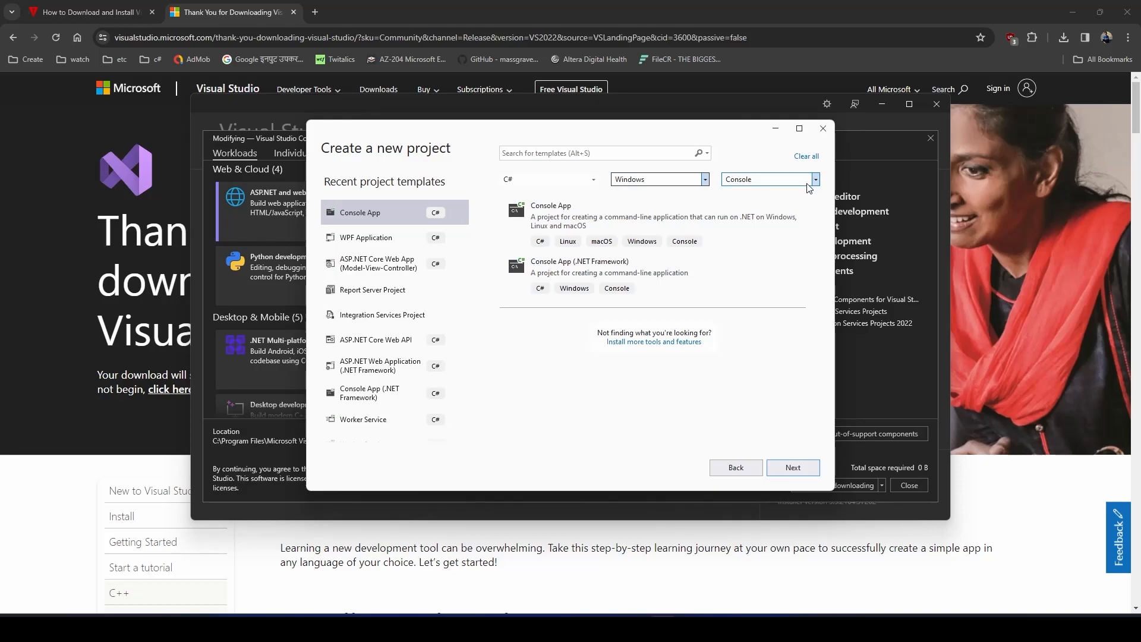
left_click(808, 182)
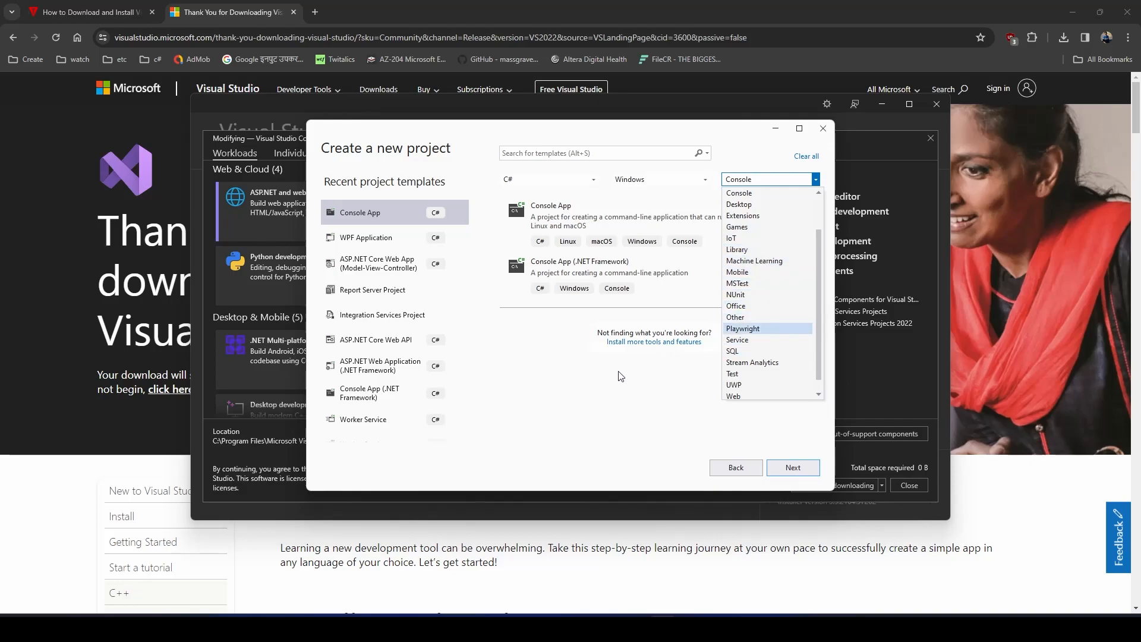
left_click(596, 392)
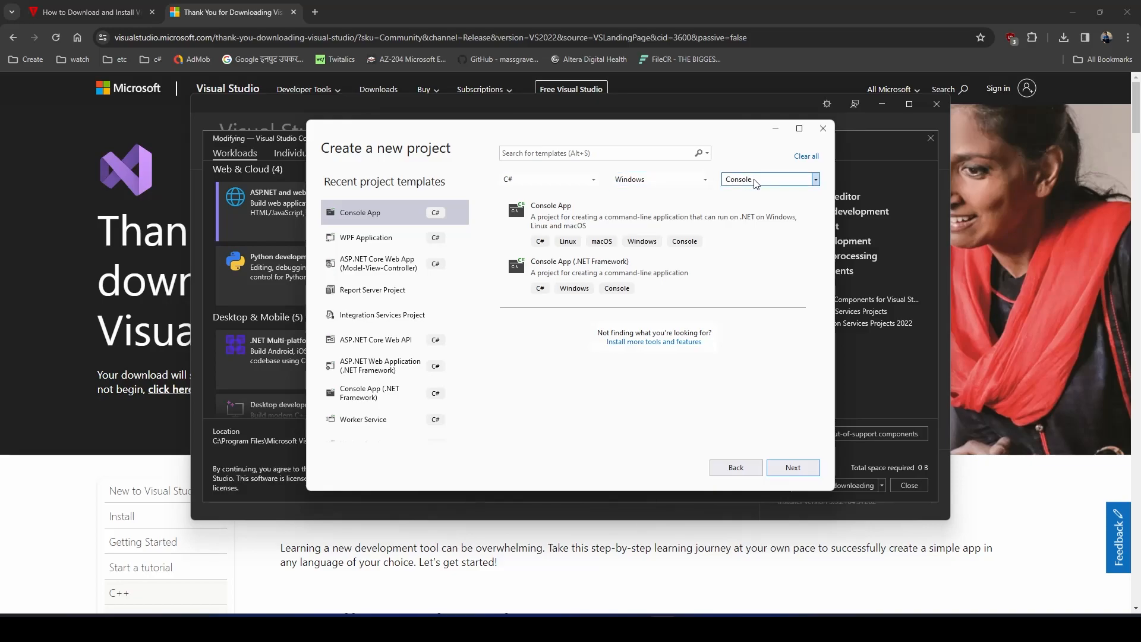
Step: Choose the C# Console App template and name the project demo_csharp
left_click(622, 219)
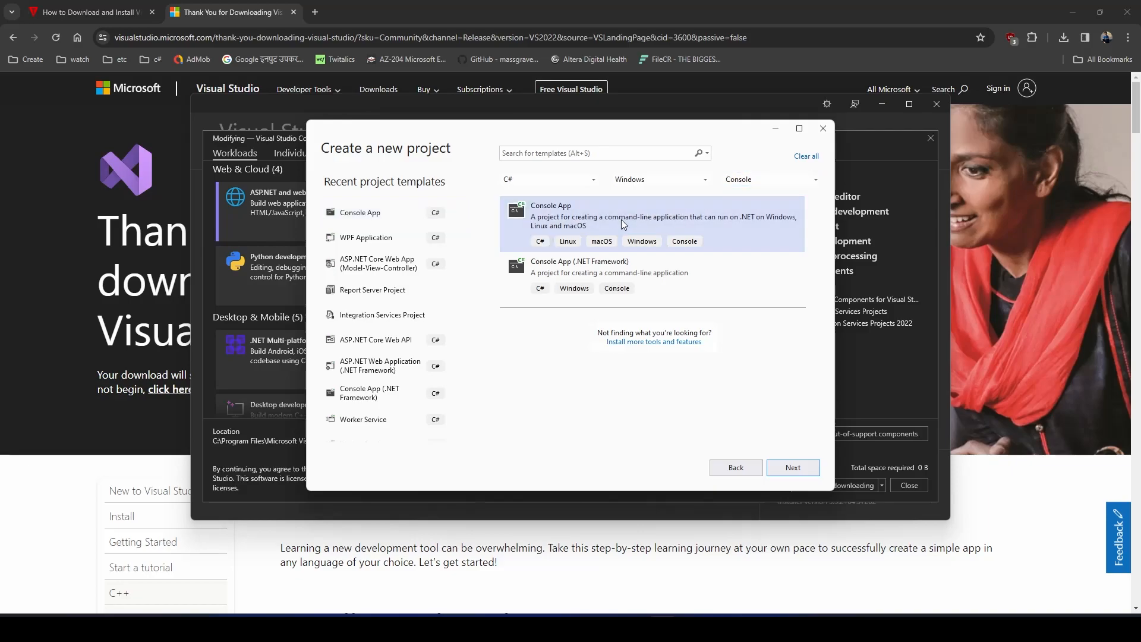
left_click(793, 467)
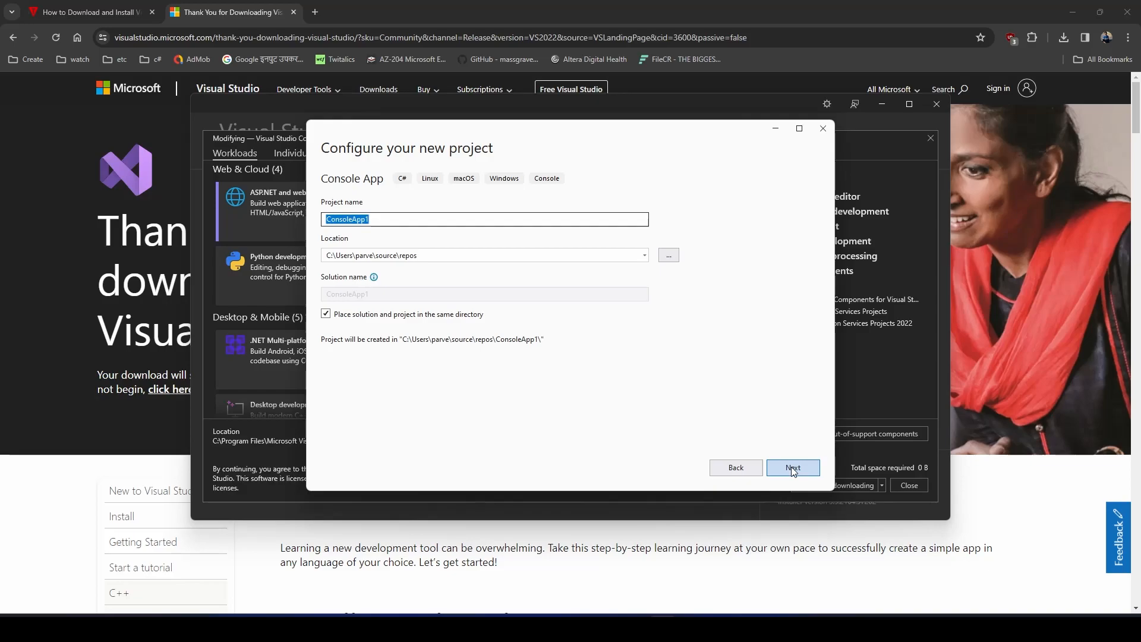
type("demo")
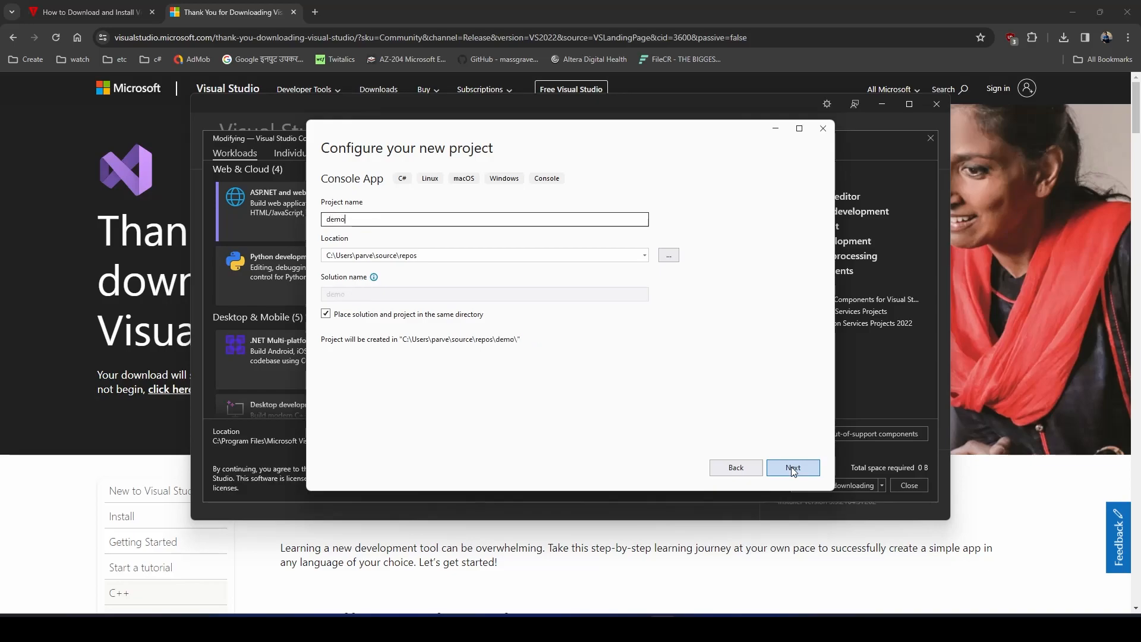
type("_csharp")
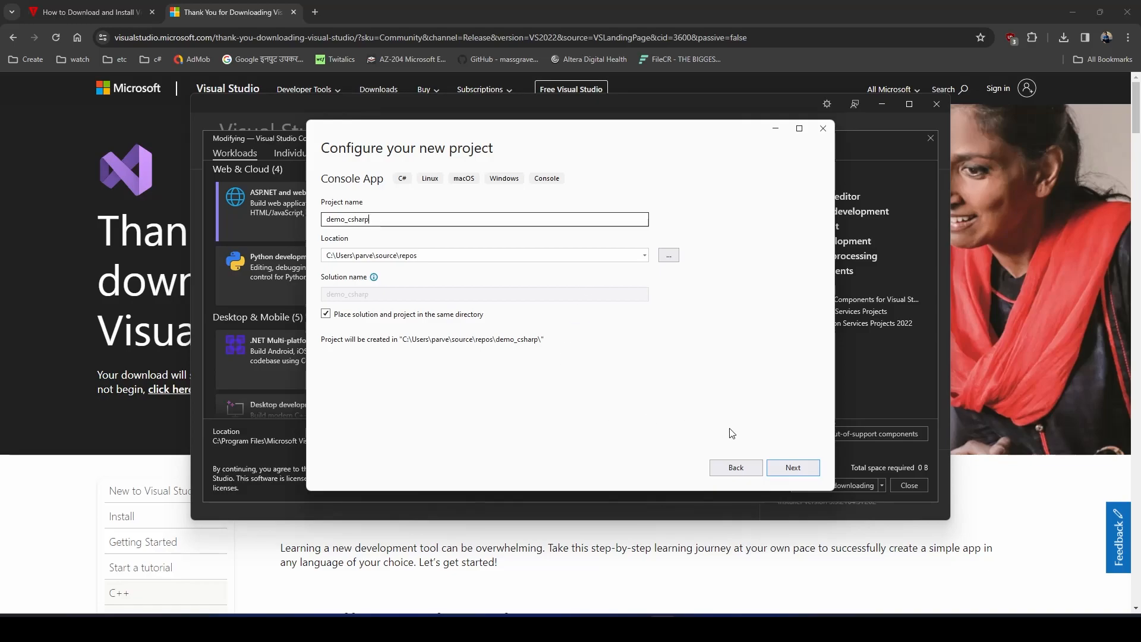
left_click(800, 469)
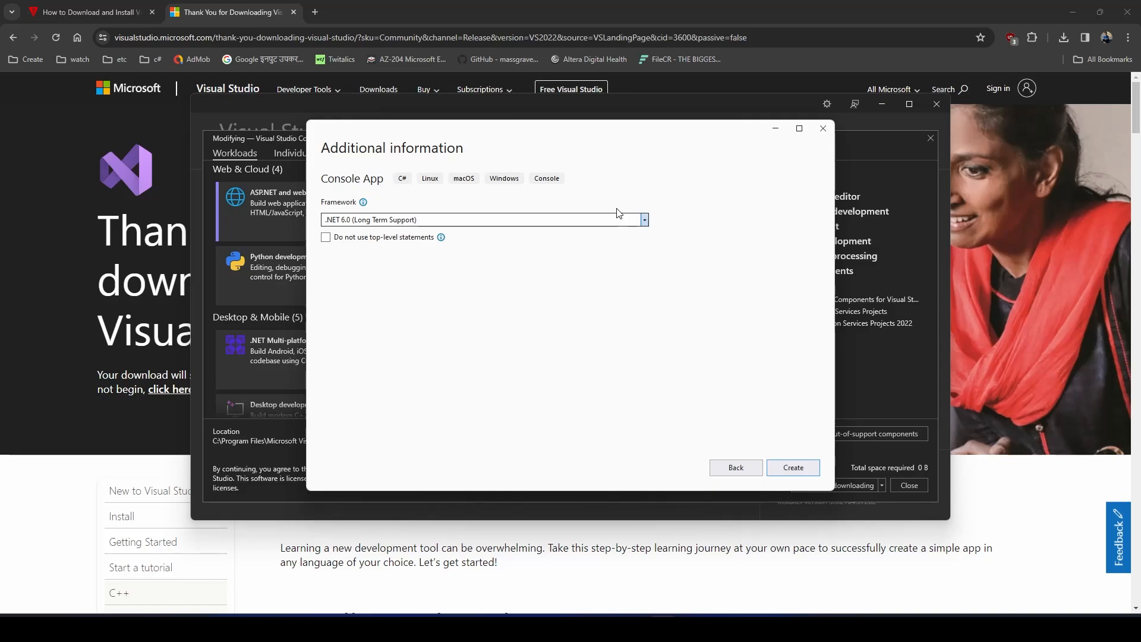
Step: Check the framework choices and create the project with .NET 6.0 (Long Term Support)
left_click(644, 219)
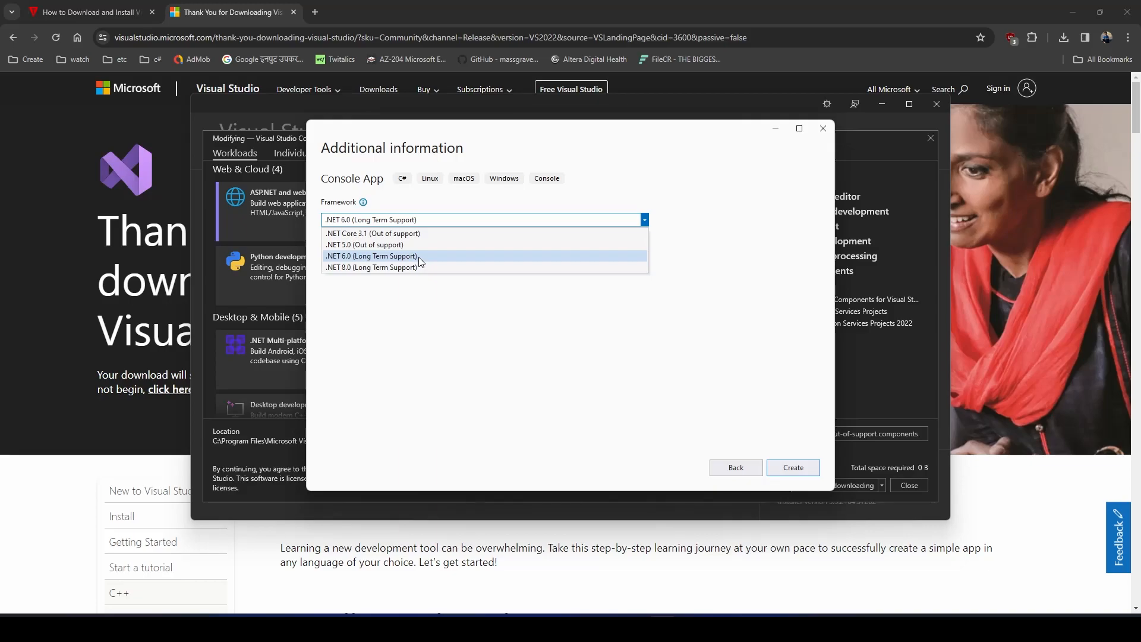
left_click(419, 379)
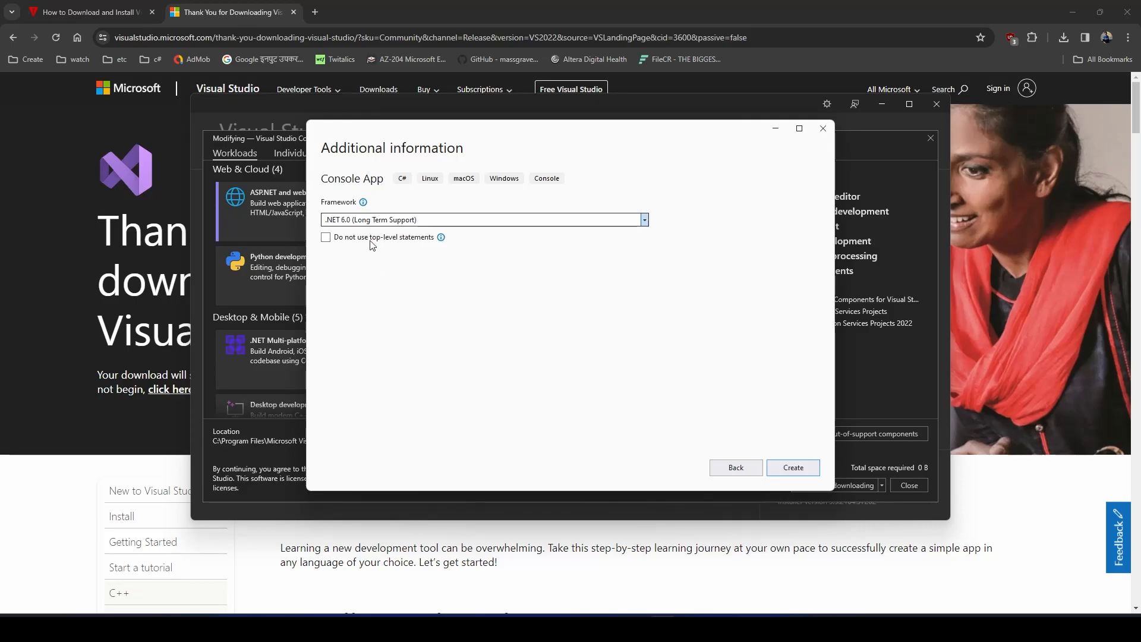
left_click(794, 468)
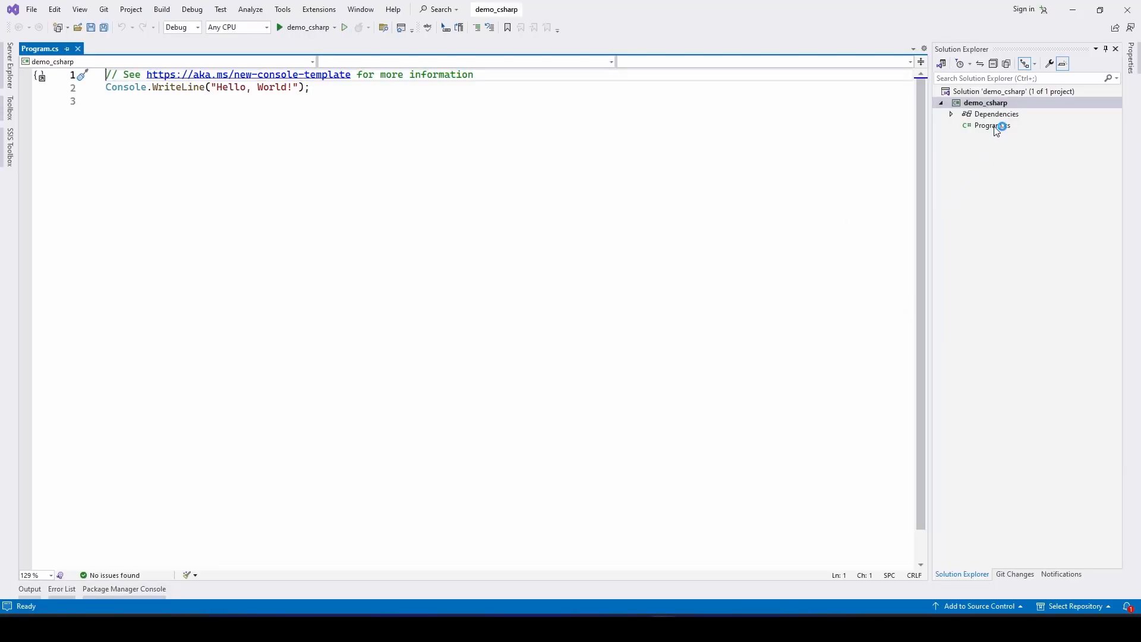
Step: Run the demo_csharp project with its default Hello World code in Program.cs
left_click(452, 250)
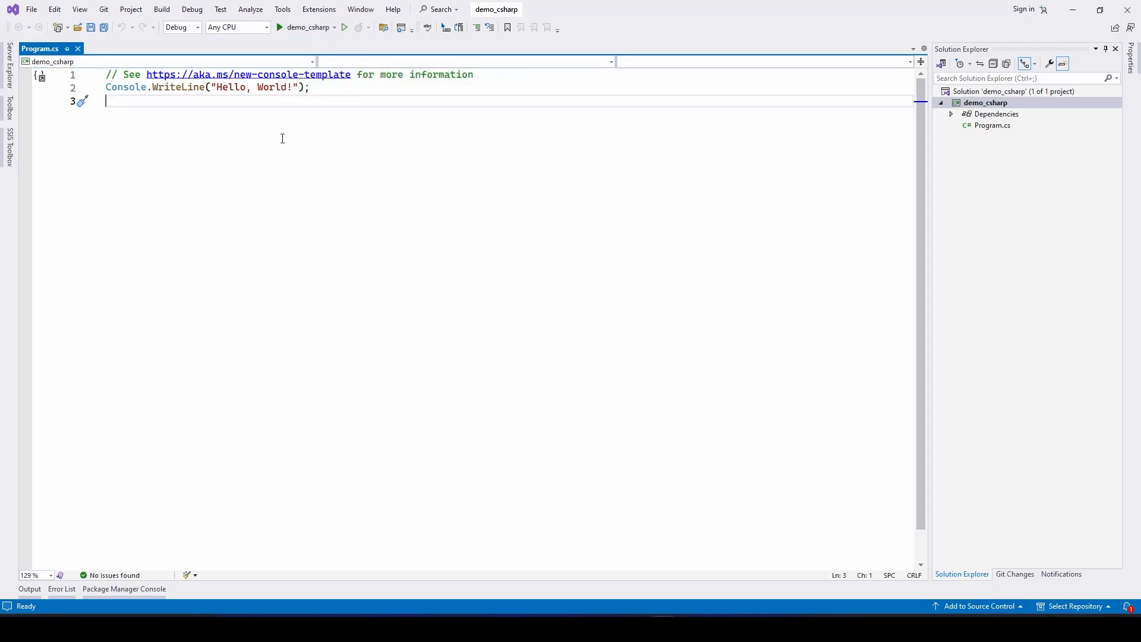
left_click(295, 28)
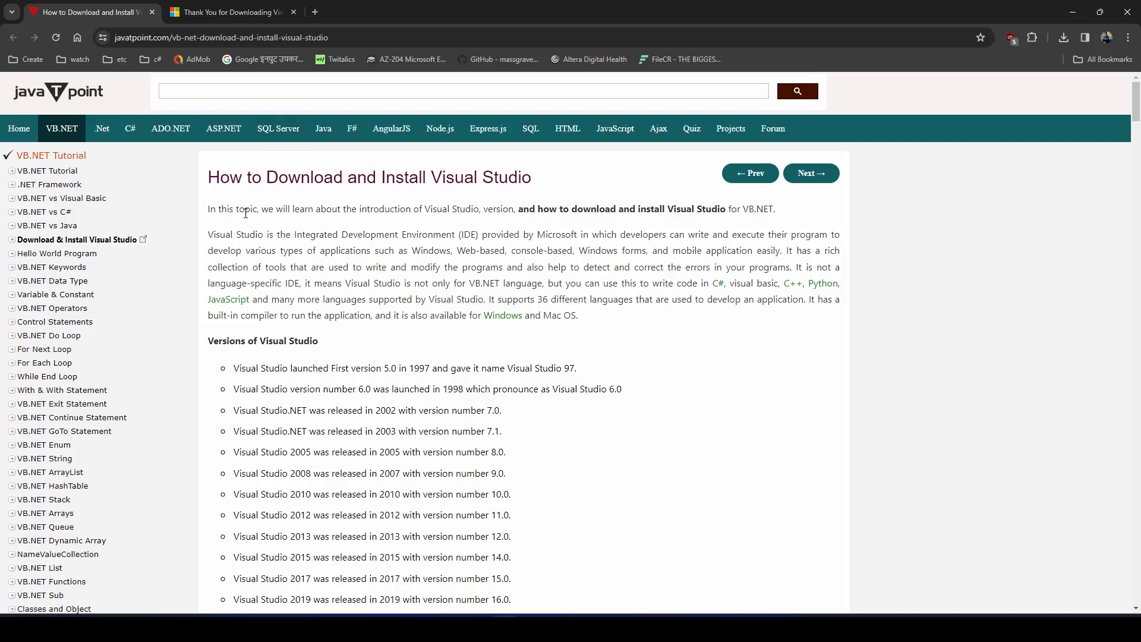
Step: Examine the guide's Visual Studio version history and the edition download options in Step 1
scroll(295, 305, "down", 10)
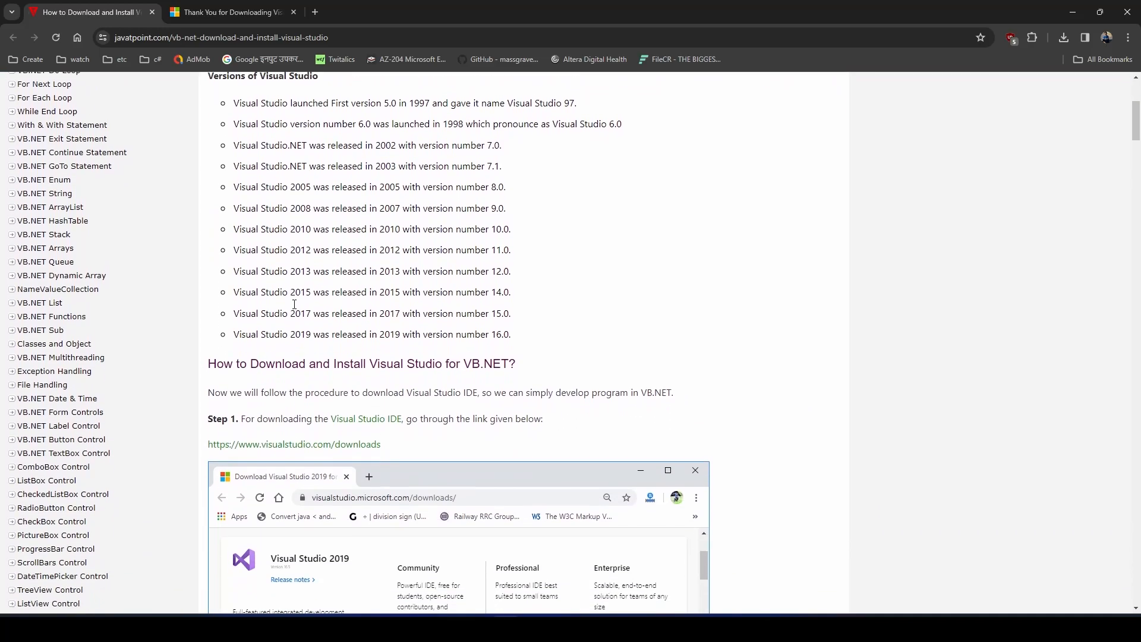
scroll(295, 307, "up", 10)
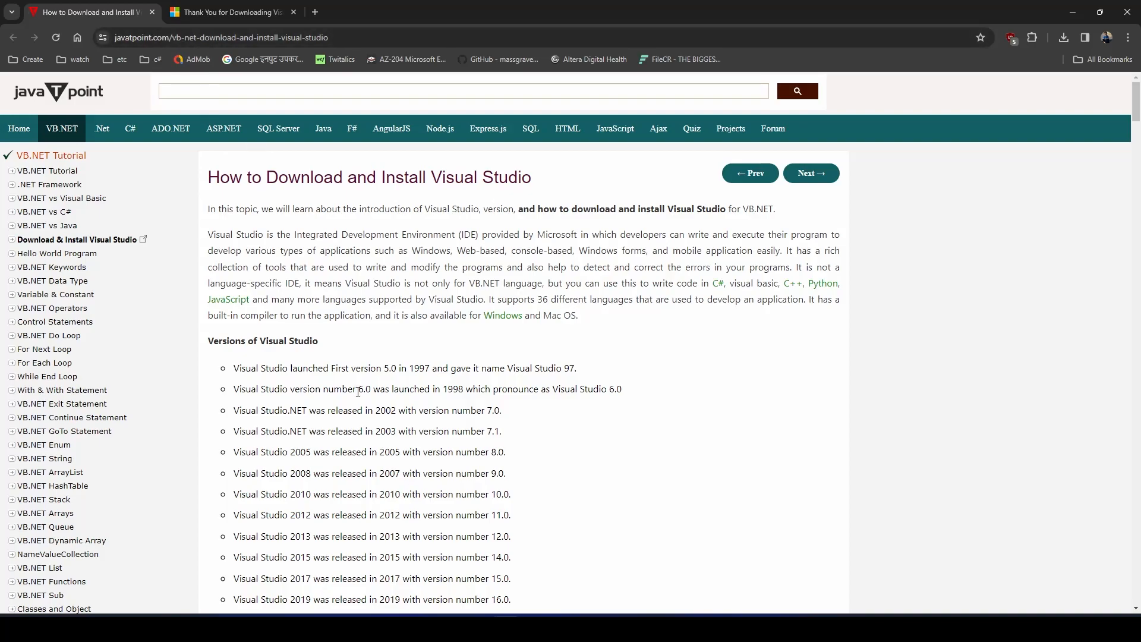
scroll(358, 397, "down", 4)
scroll(357, 397, "down", 4)
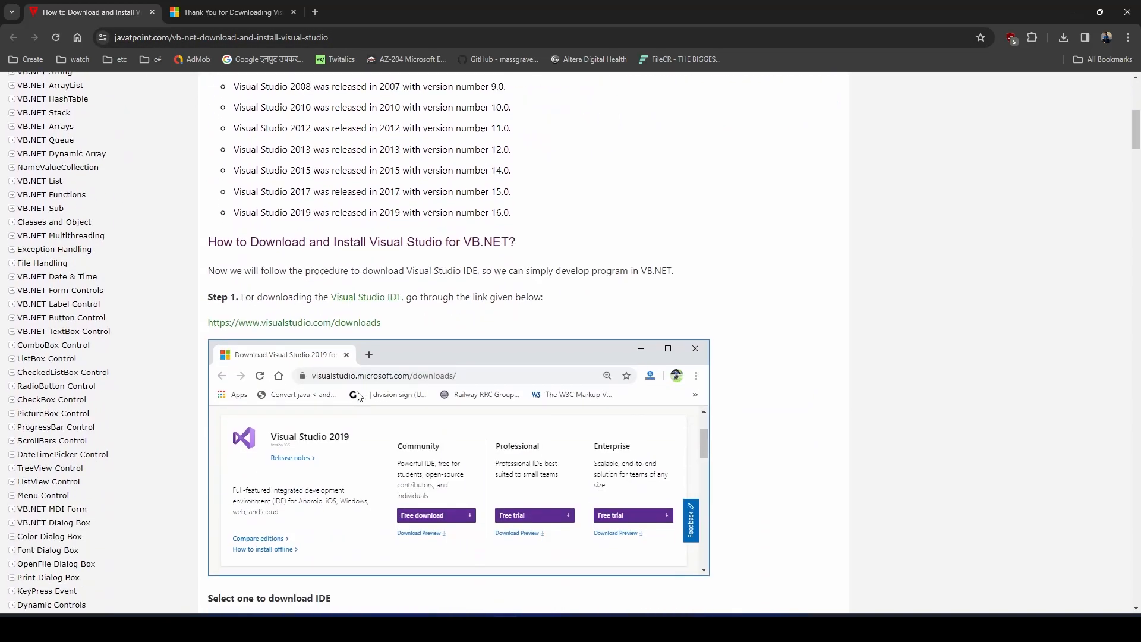
scroll(358, 397, "down", 1)
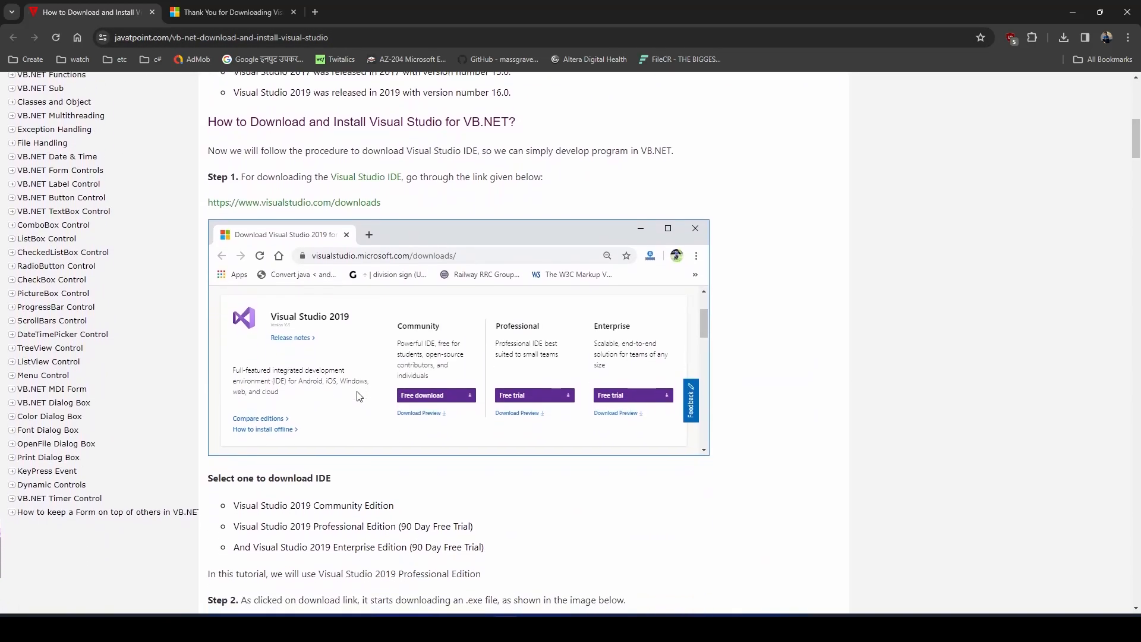
scroll(358, 396, "up", 1)
scroll(358, 397, "down", 1)
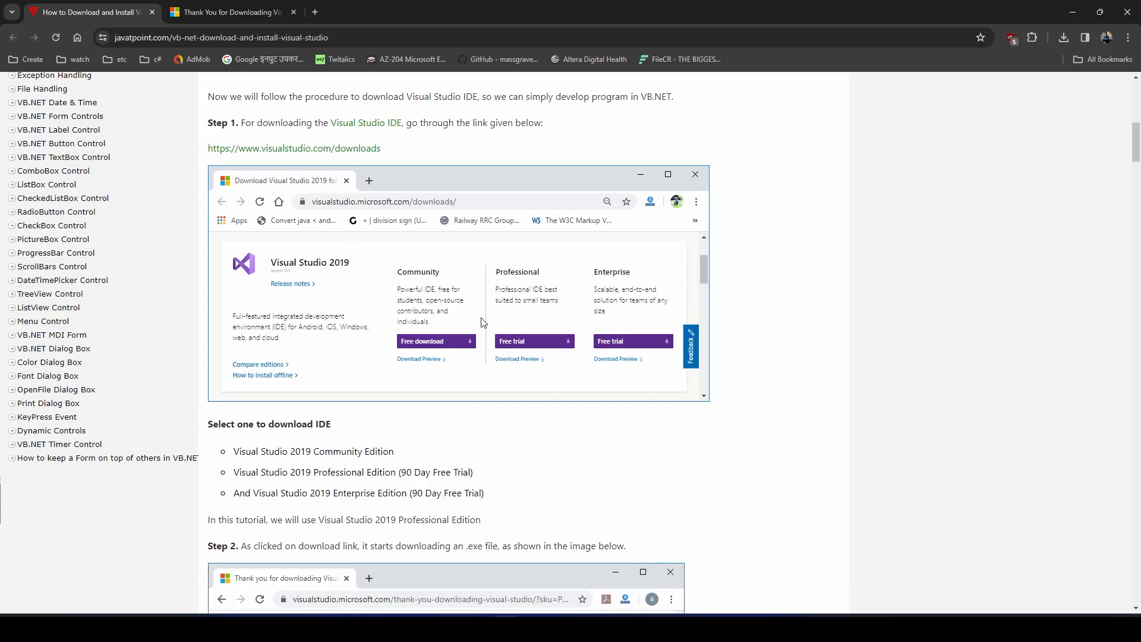
scroll(484, 323, "down", 1)
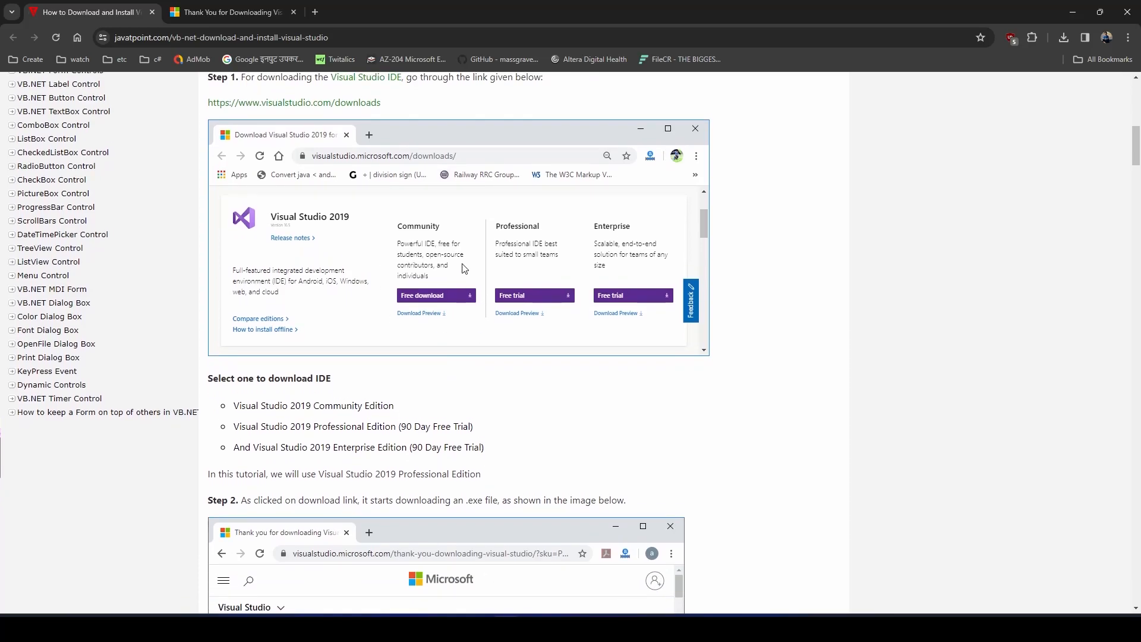
scroll(474, 349, "down", 4)
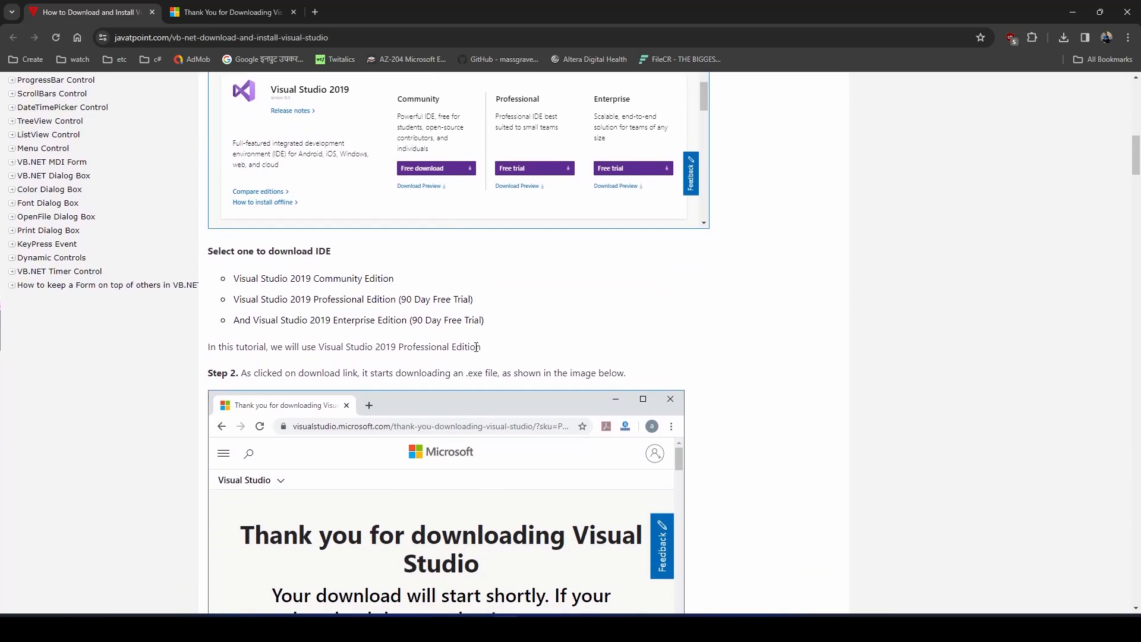
Step: Read Steps 2 to 6 of the guide on downloading, running and preparing the Visual Studio Installer
scroll(477, 347, "down", 3)
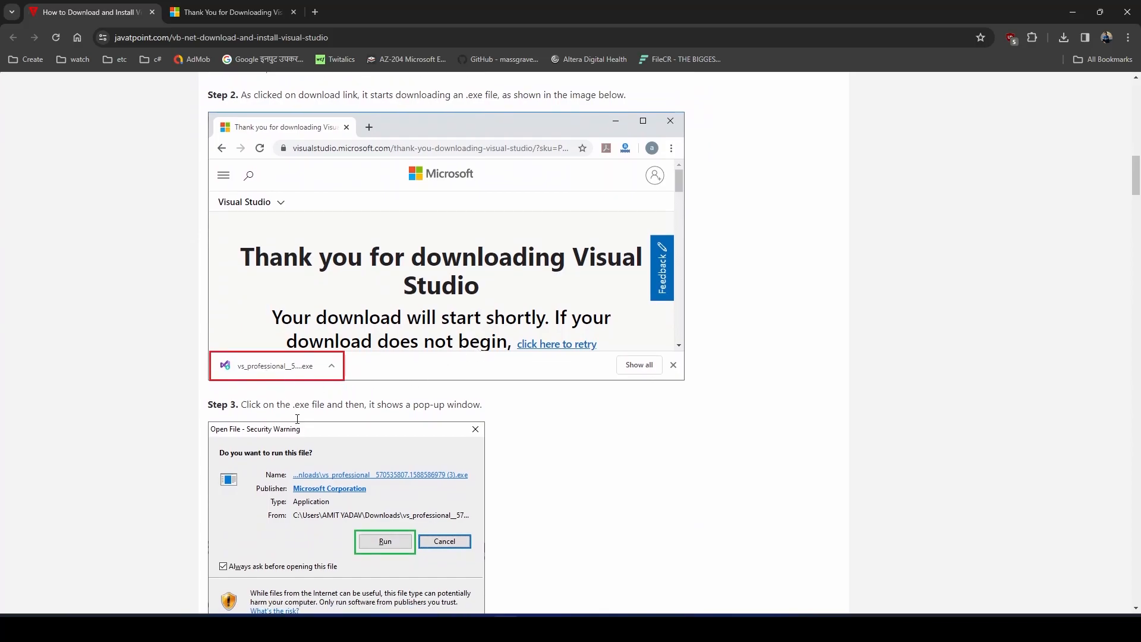
scroll(321, 471, "down", 1)
scroll(319, 470, "down", 3)
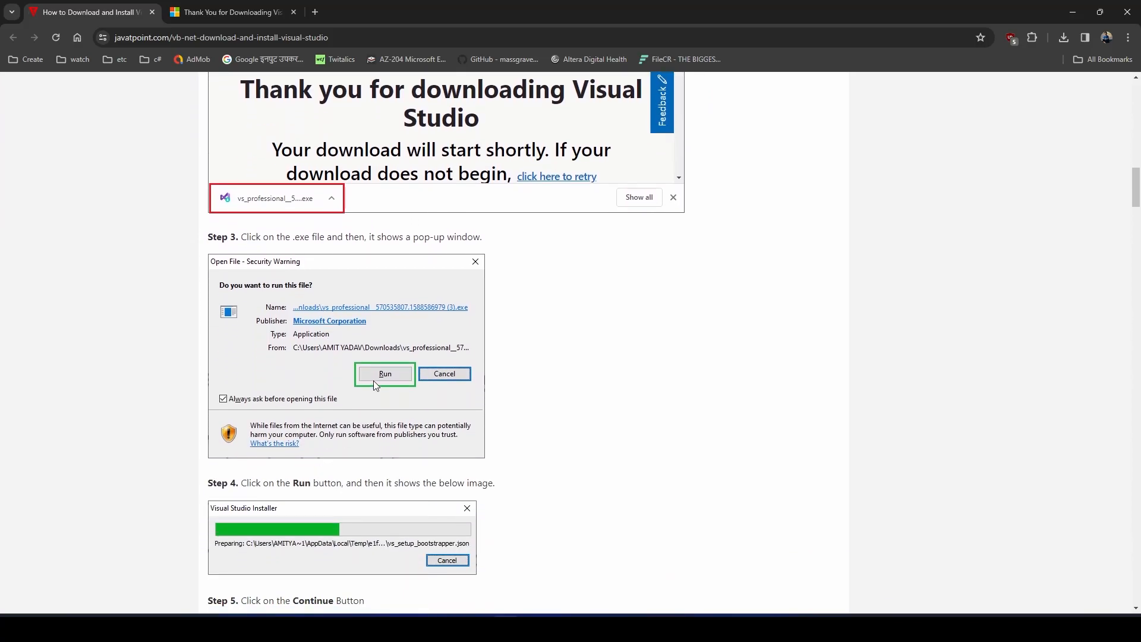
scroll(398, 497, "down", 3)
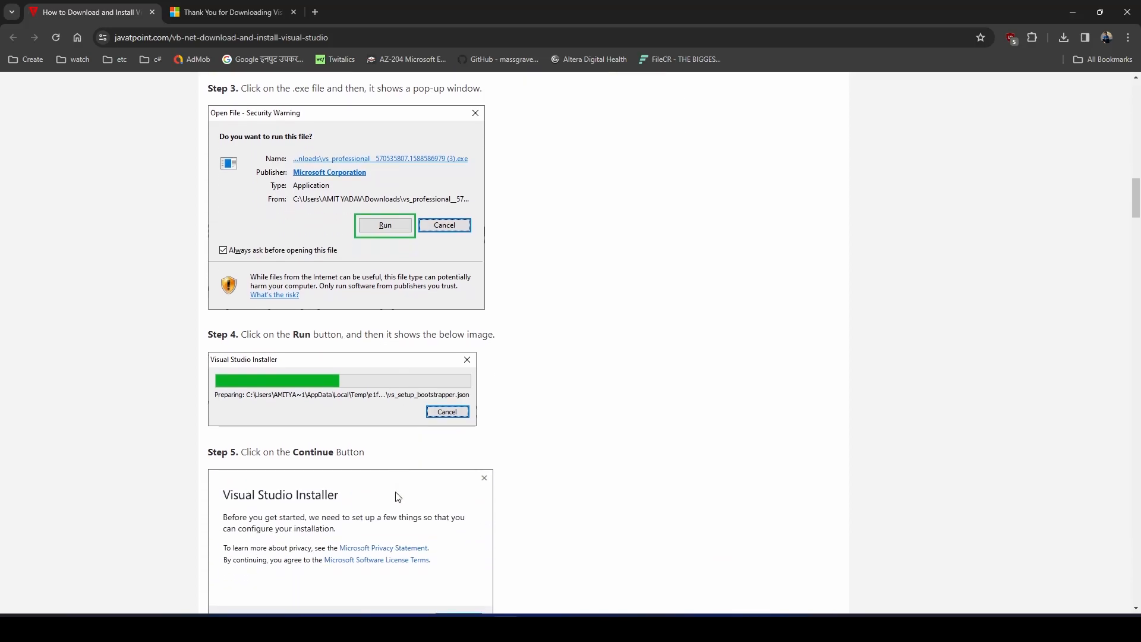
scroll(435, 534, "down", 4)
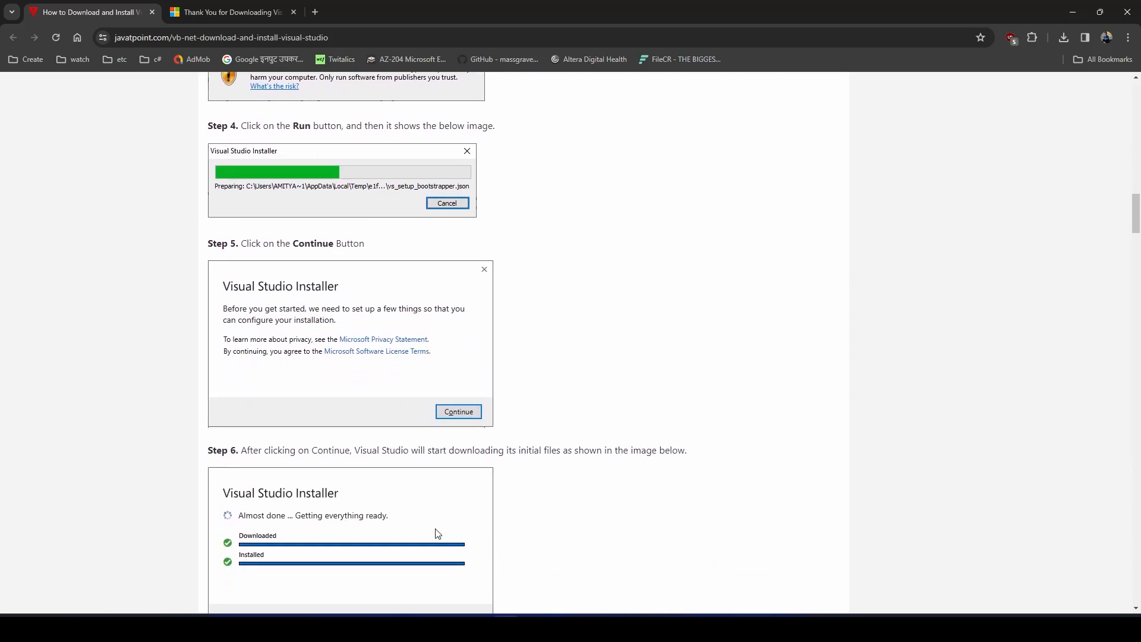
scroll(431, 504, "down", 6)
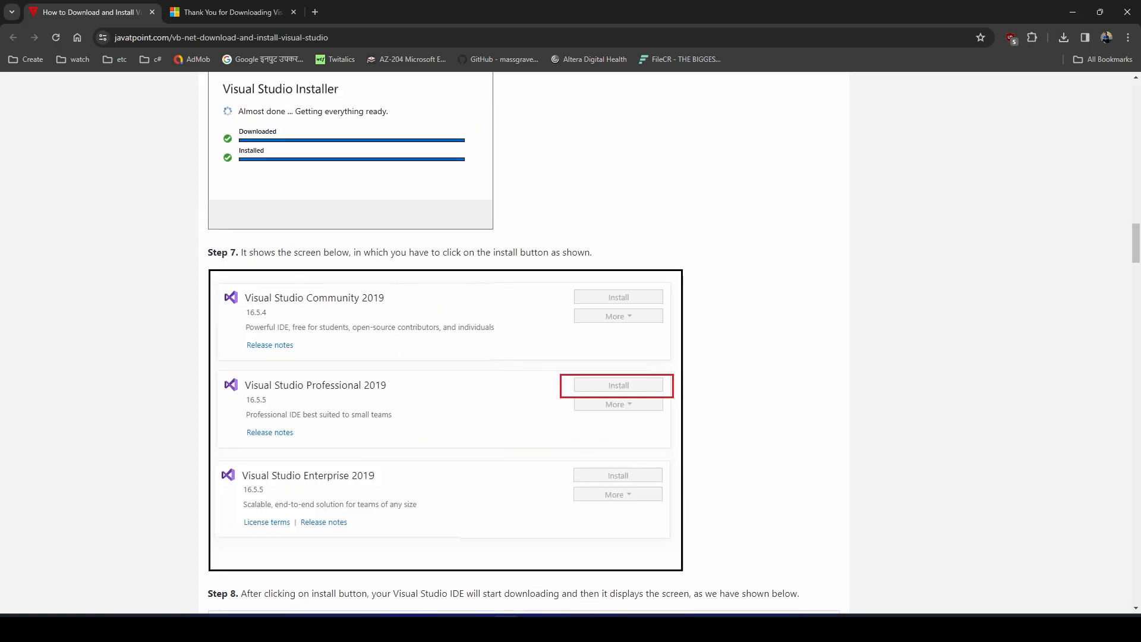
Step: Review Steps 7 and 8 of the guide on choosing an edition to install and selecting the .NET desktop development workload
scroll(369, 330, "up", 2)
scroll(368, 331, "down", 3)
scroll(368, 331, "down", 2)
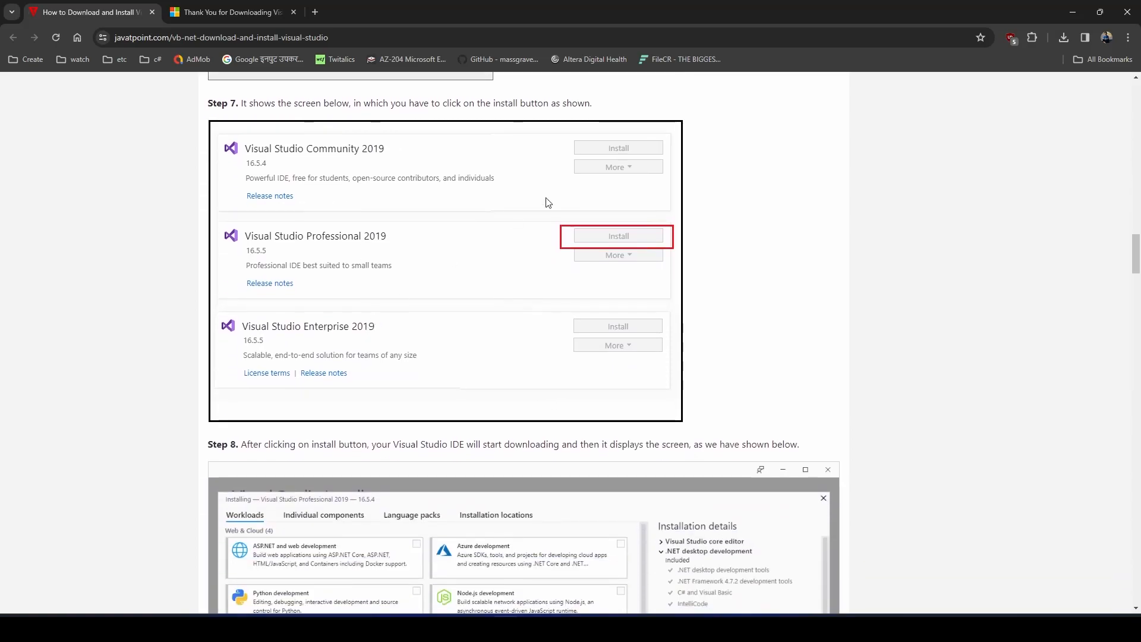
scroll(599, 237, "down", 4)
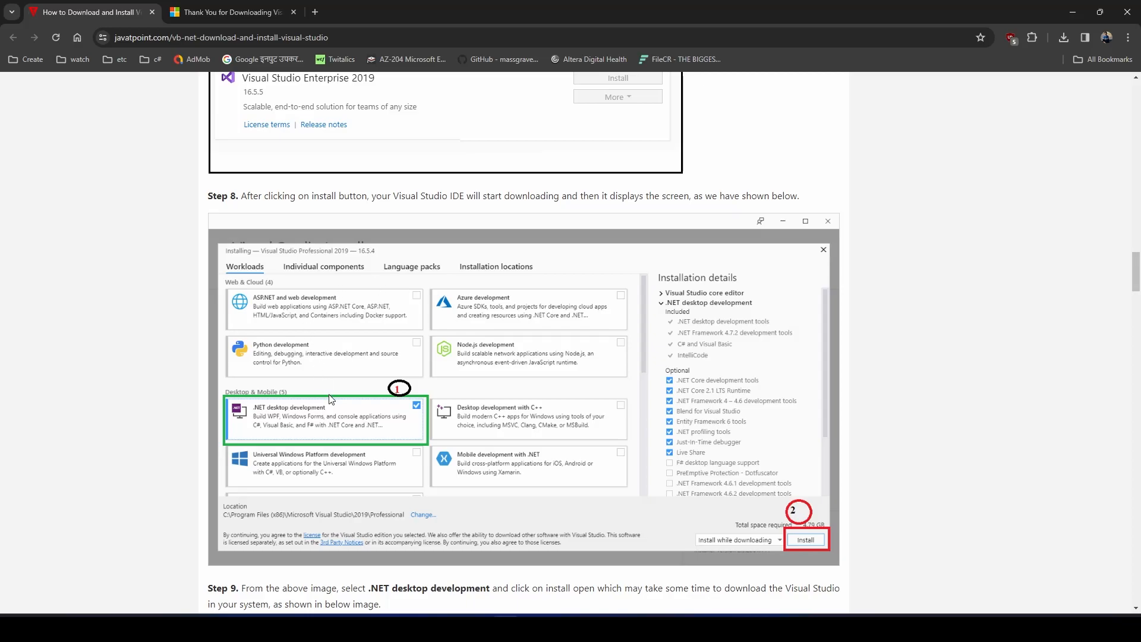
scroll(305, 436, "down", 2)
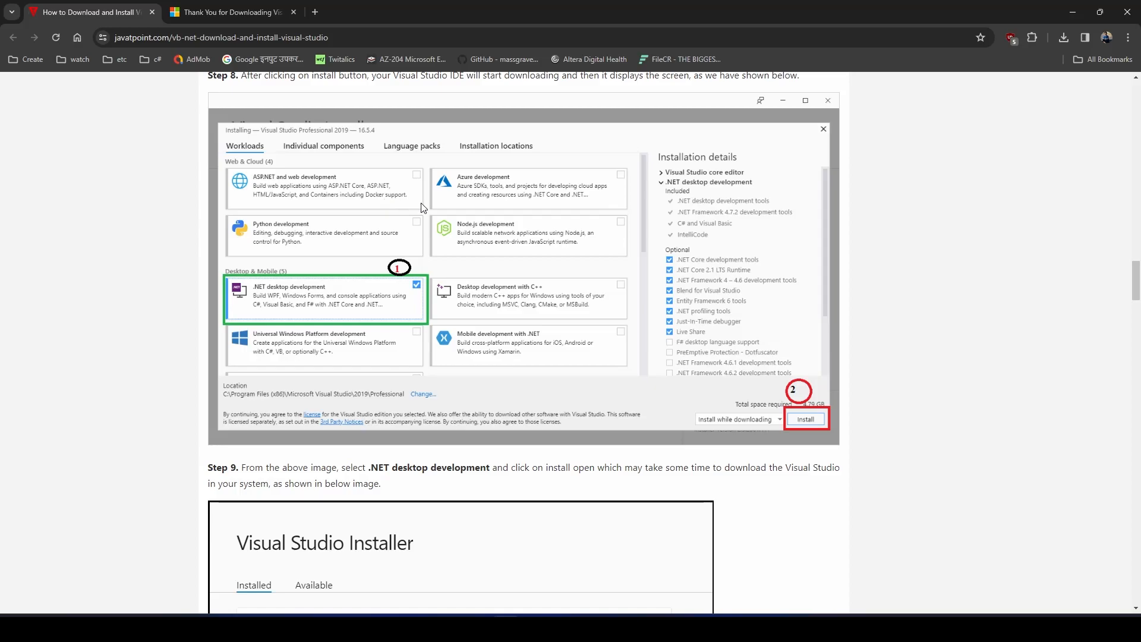
scroll(559, 350, "down", 4)
scroll(559, 351, "up", 4)
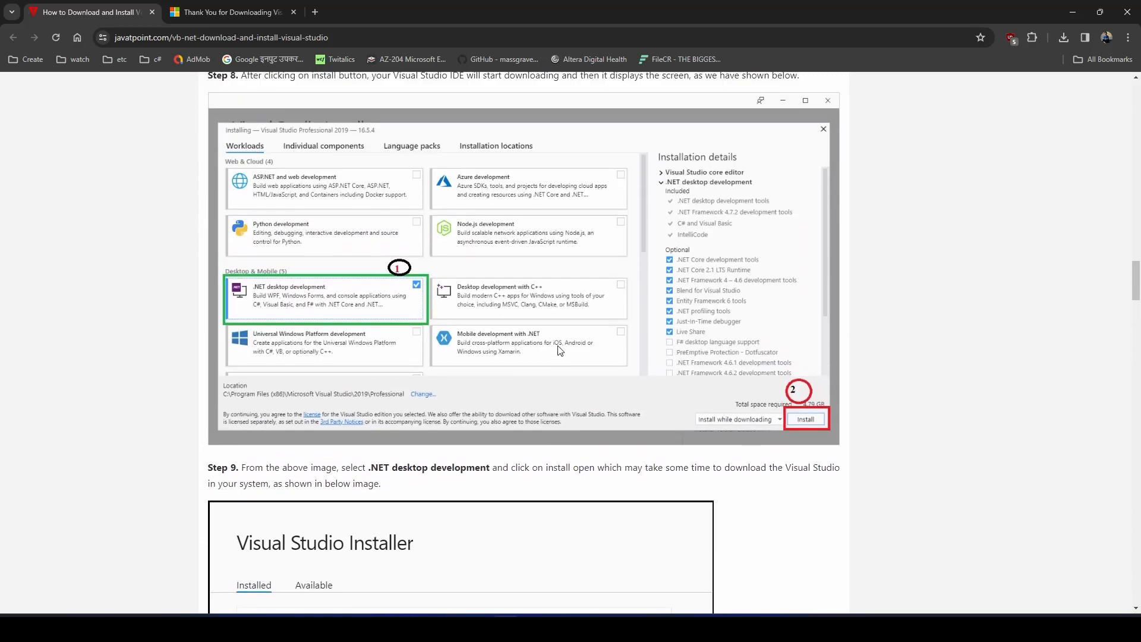
Step: Read Steps 9 to 12 of the guide, from installation progress through launching, choosing a theme and creating a new project
scroll(832, 472, "down", 5)
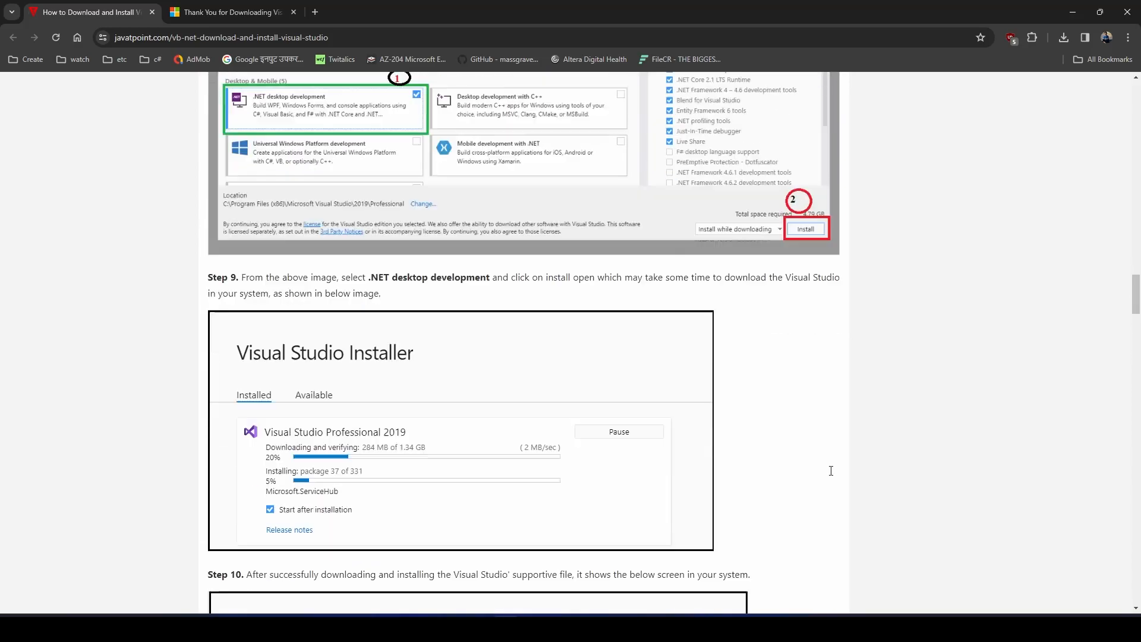
scroll(547, 471, "down", 4)
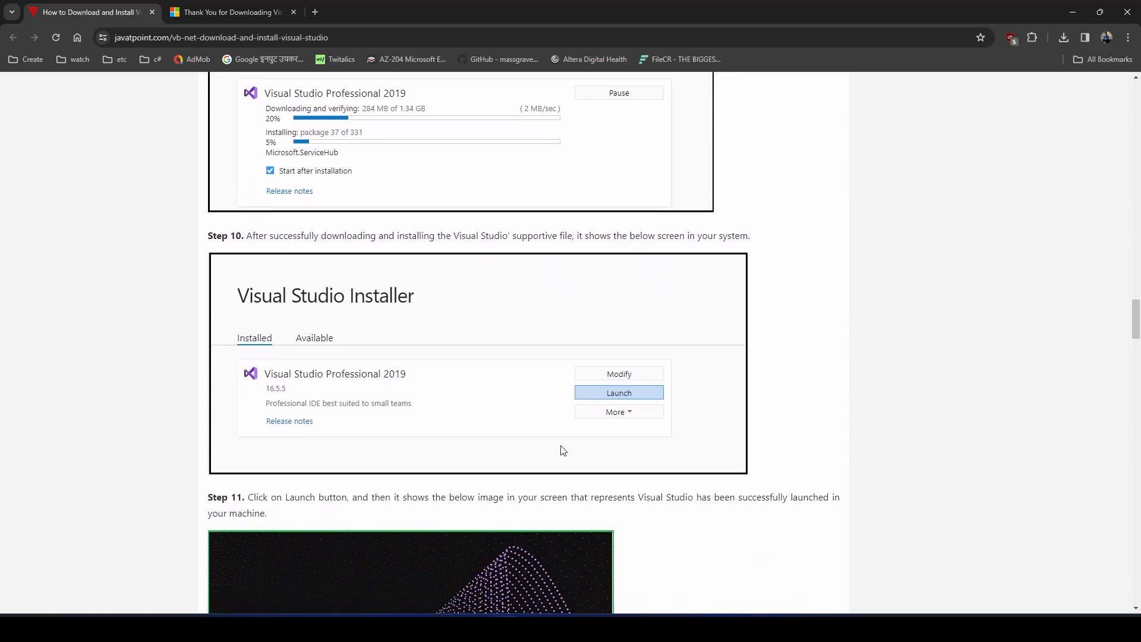
scroll(622, 394, "down", 4)
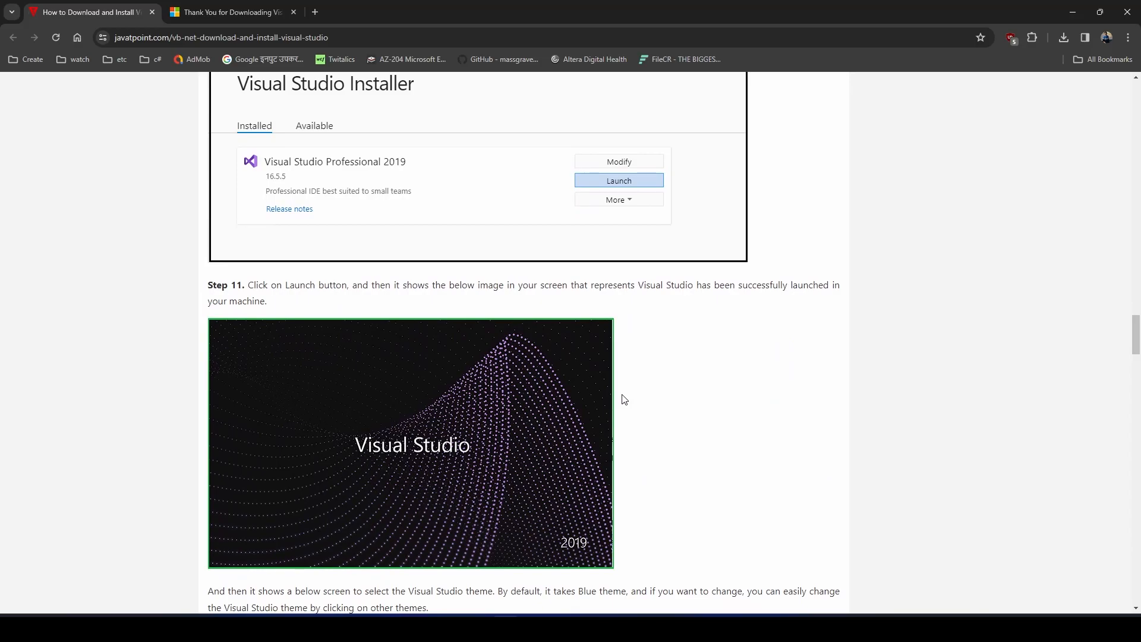
scroll(622, 397, "down", 2)
scroll(473, 398, "down", 6)
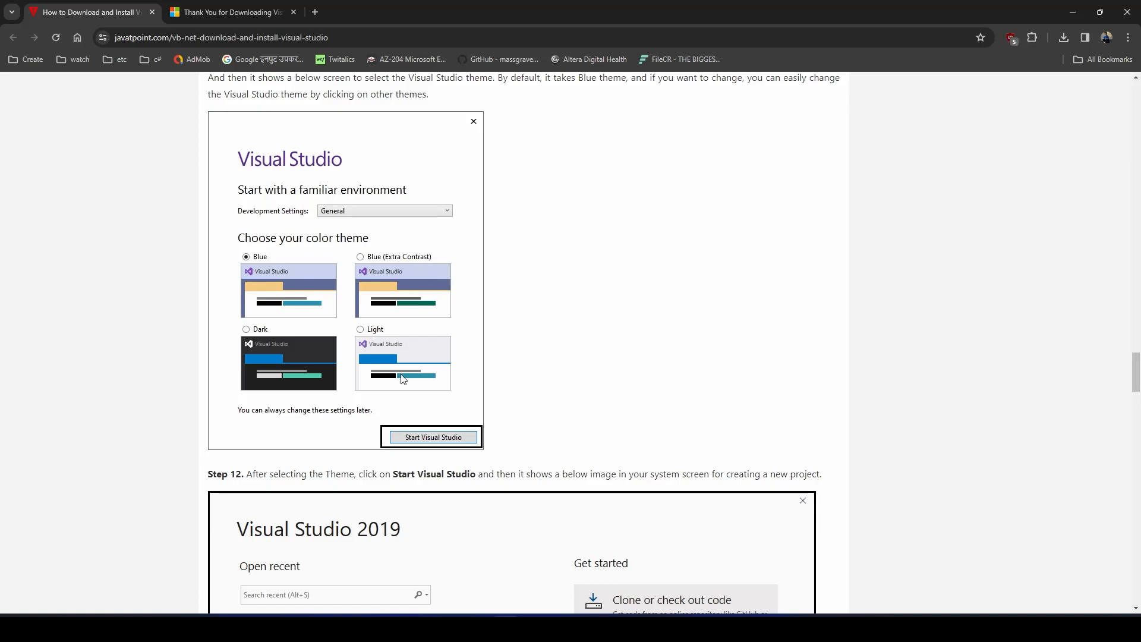
scroll(403, 379, "down", 3)
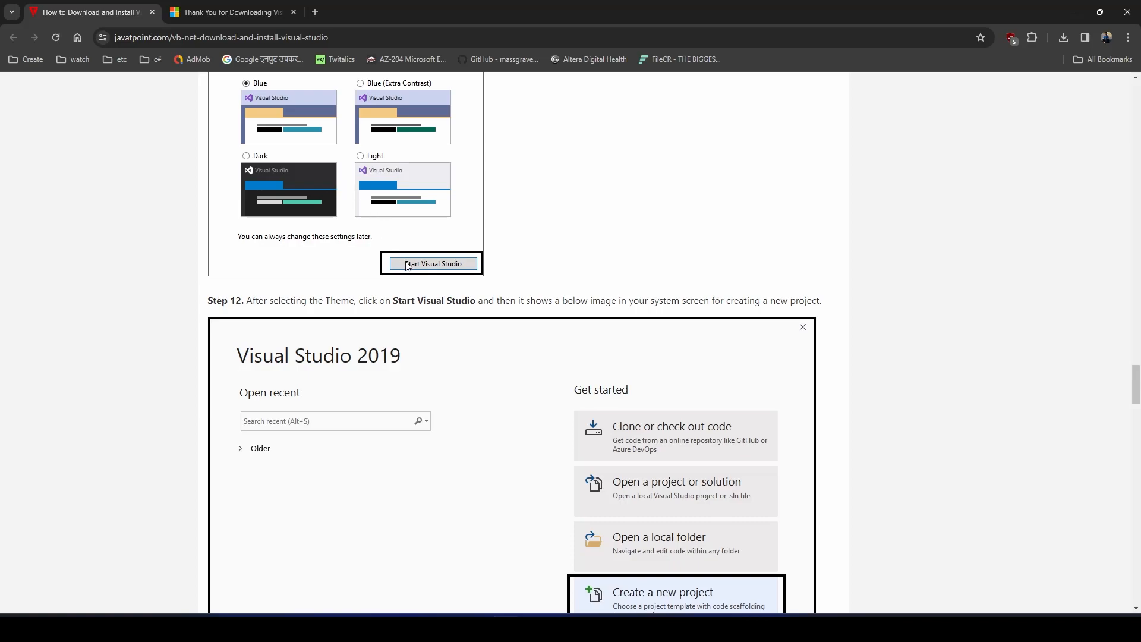
scroll(525, 456, "down", 2)
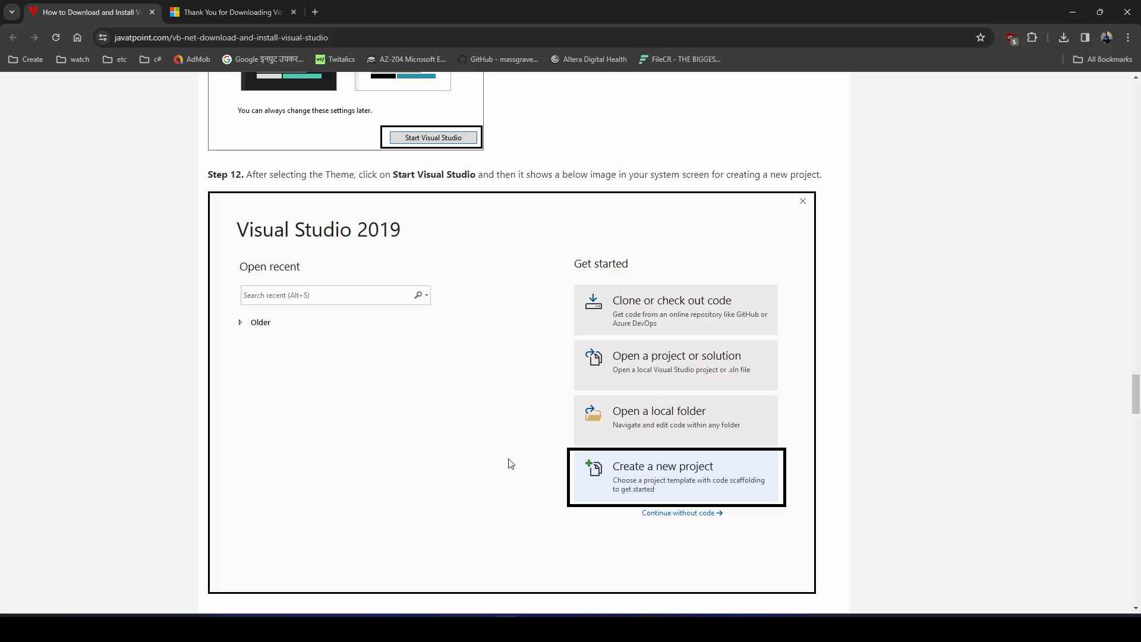
scroll(565, 527, "down", 10)
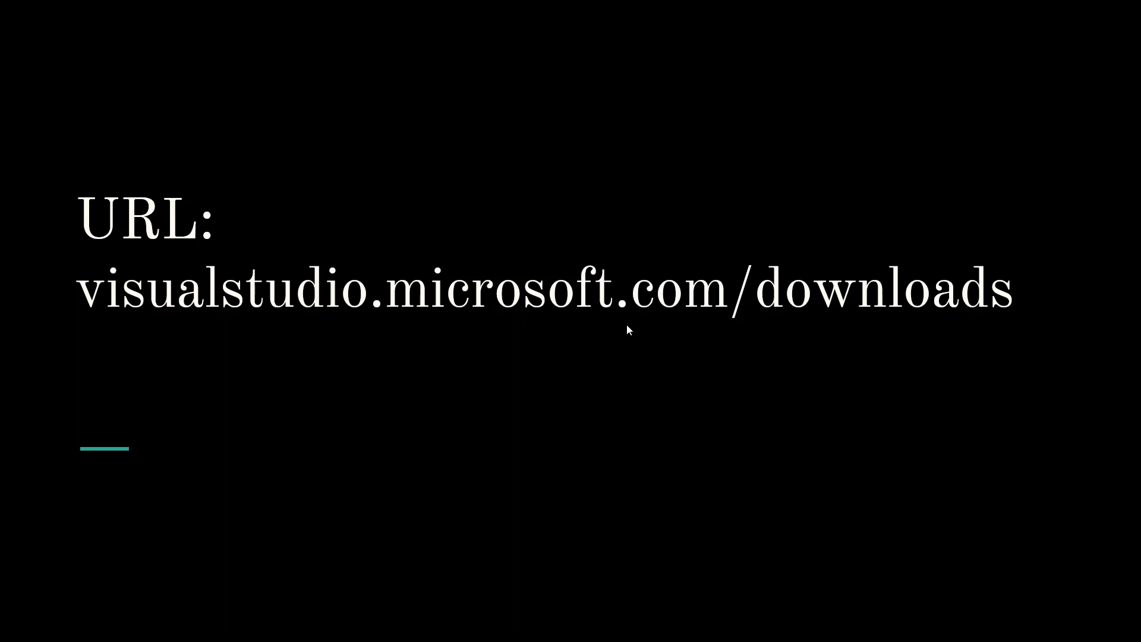
left_click(822, 354)
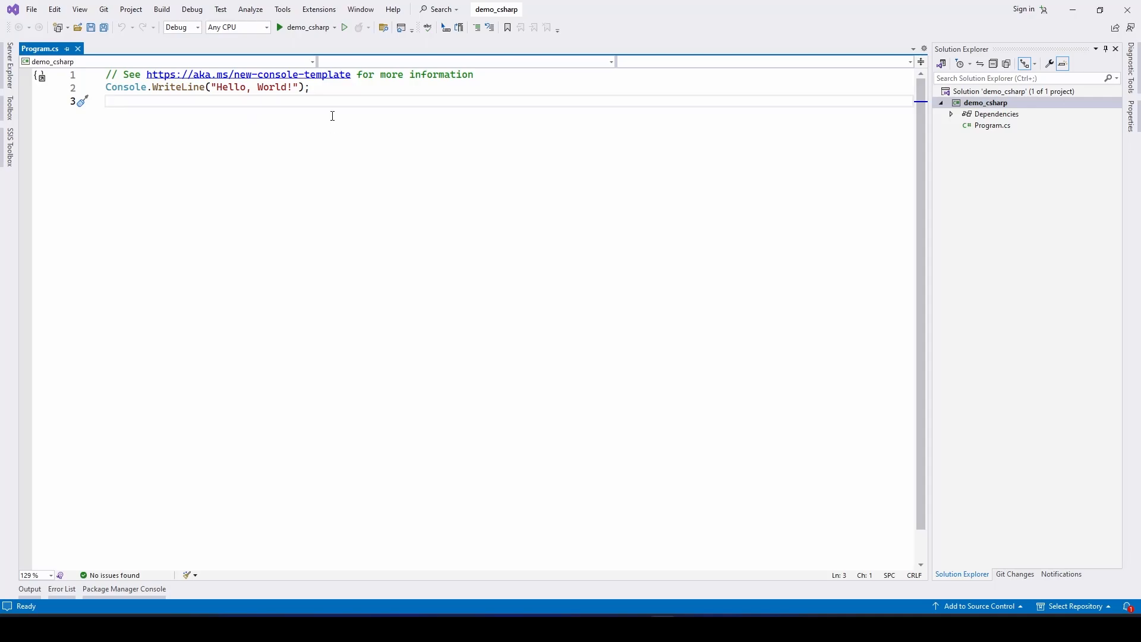
Step: Set a breakpoint on the Console.WriteLine line in Program.cs and debug the project past it to completion, closing the console
left_click(25, 87)
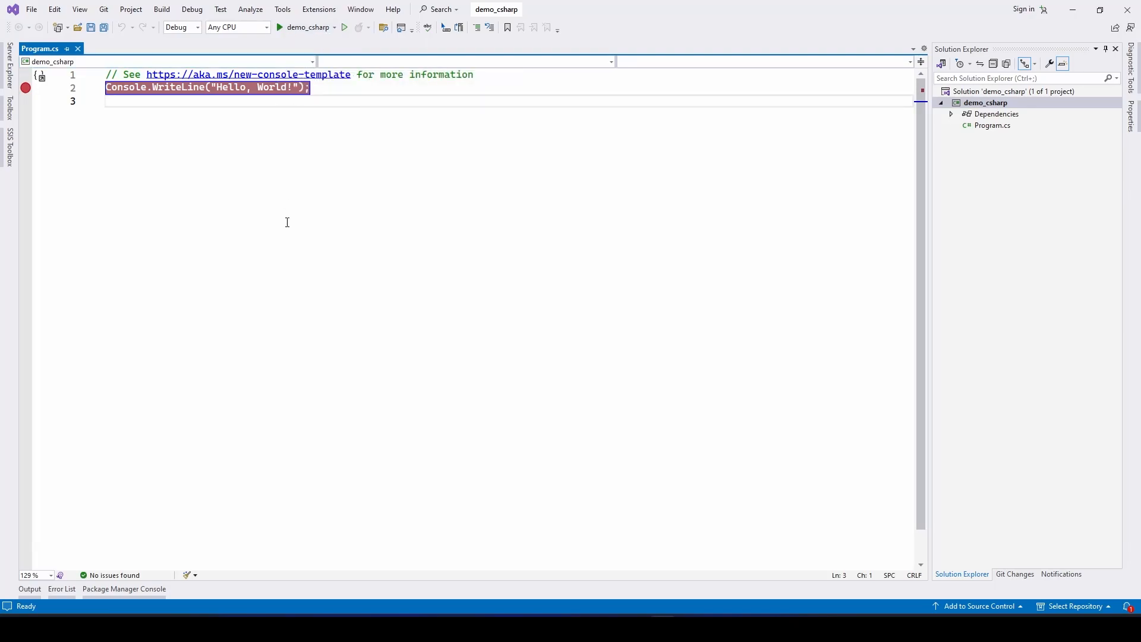
key("F5")
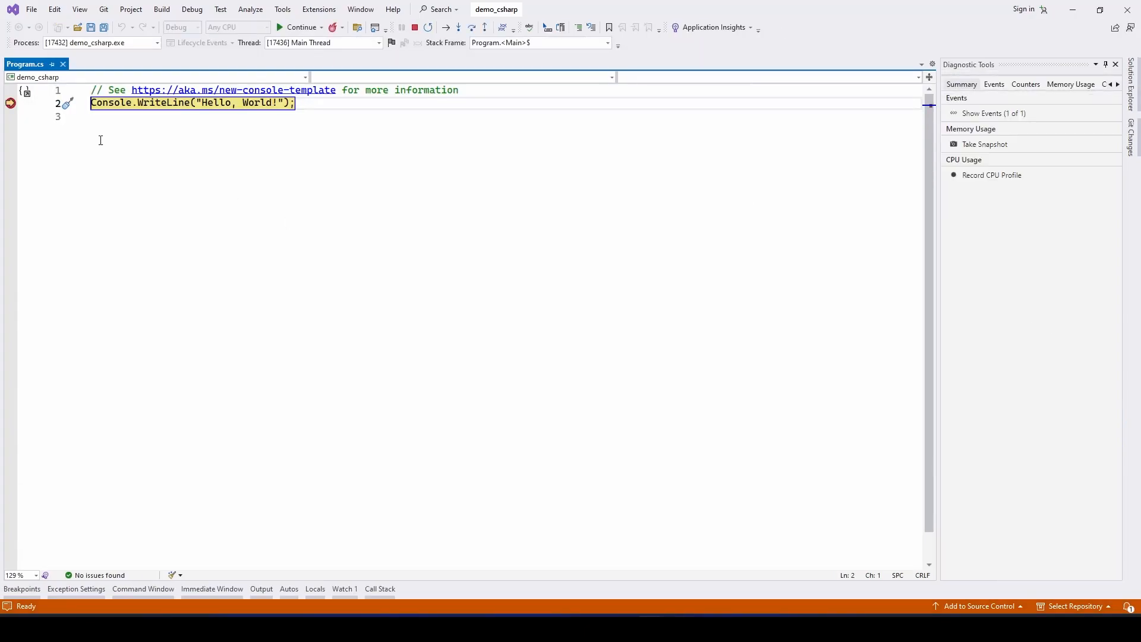
mouse_move(8, 106)
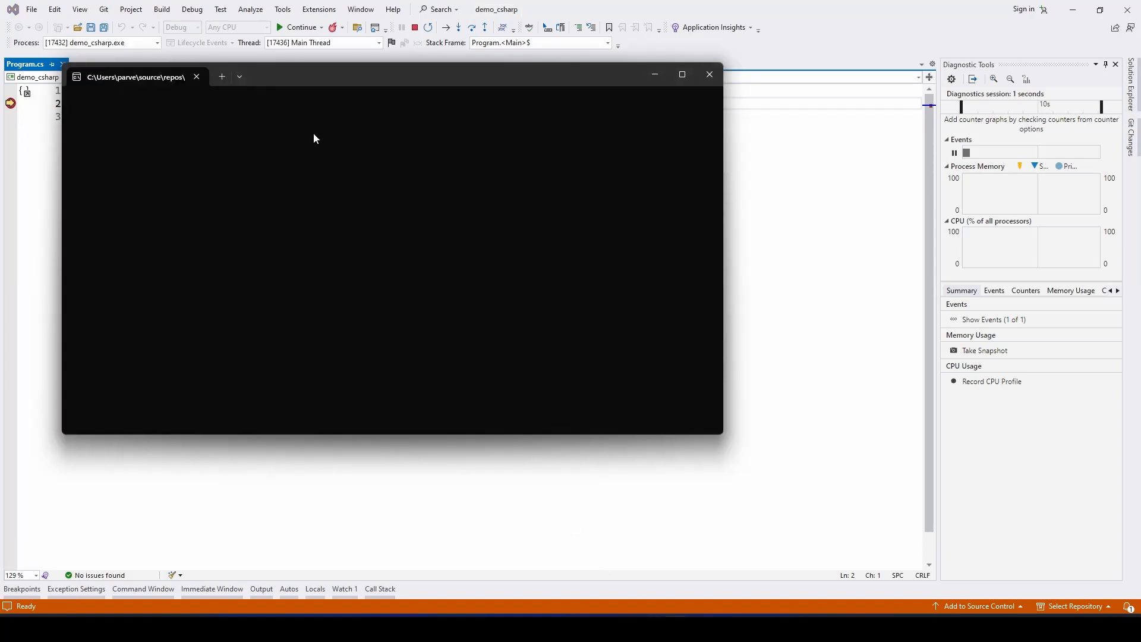
left_click_drag(296, 76, 345, 162)
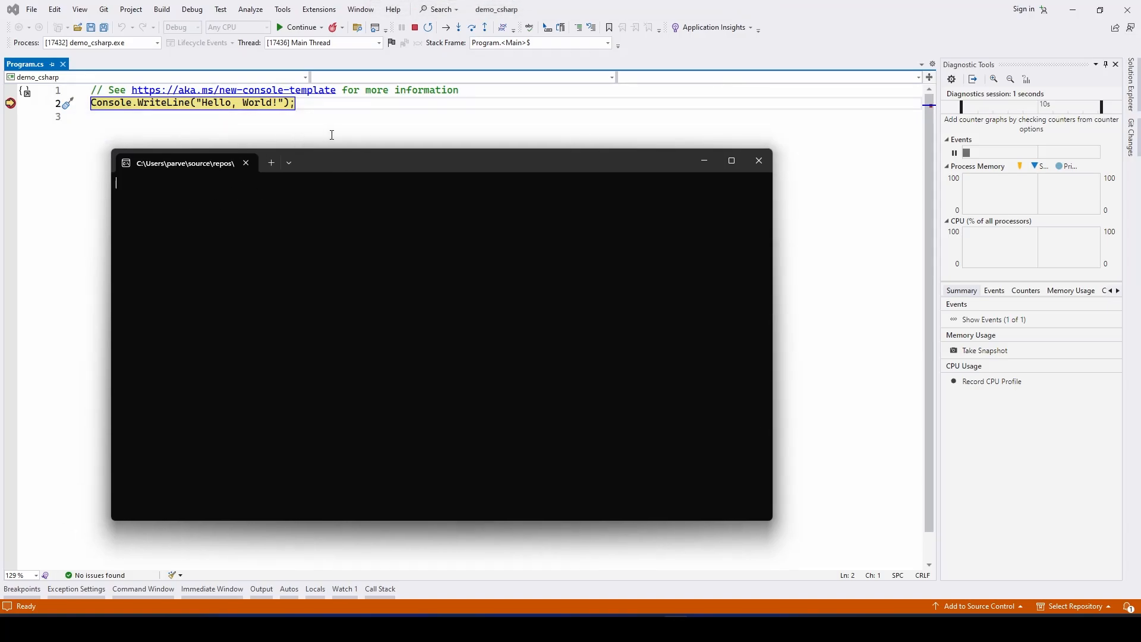
left_click(295, 28)
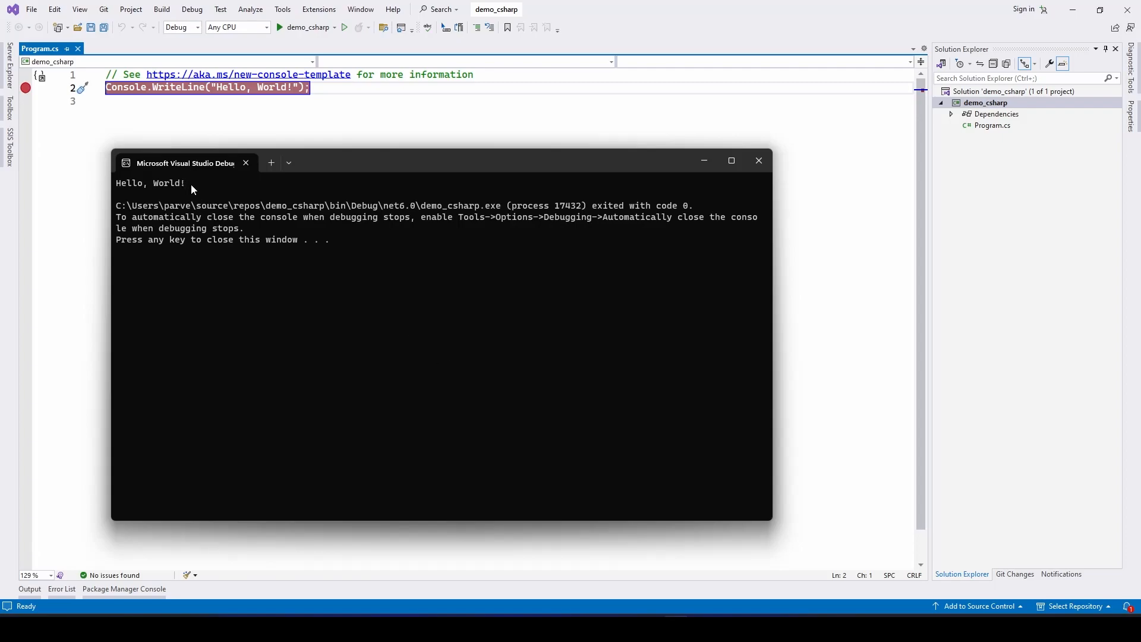
left_click(758, 160)
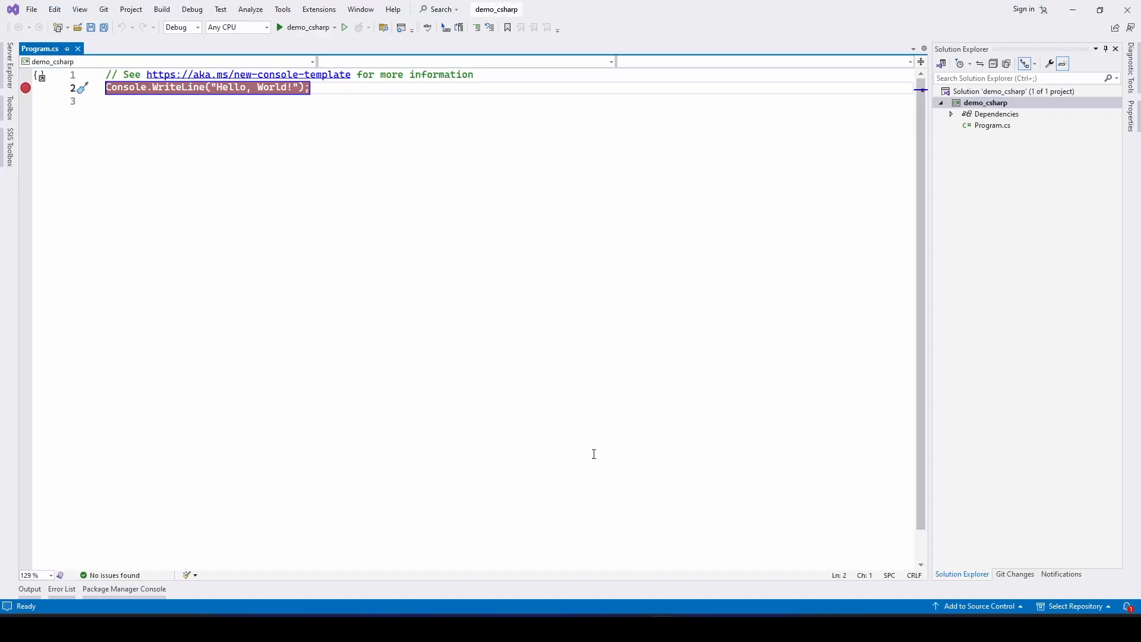
Step: Run the demo_csharp project without debugging and move its console window clear of the code
key("Down")
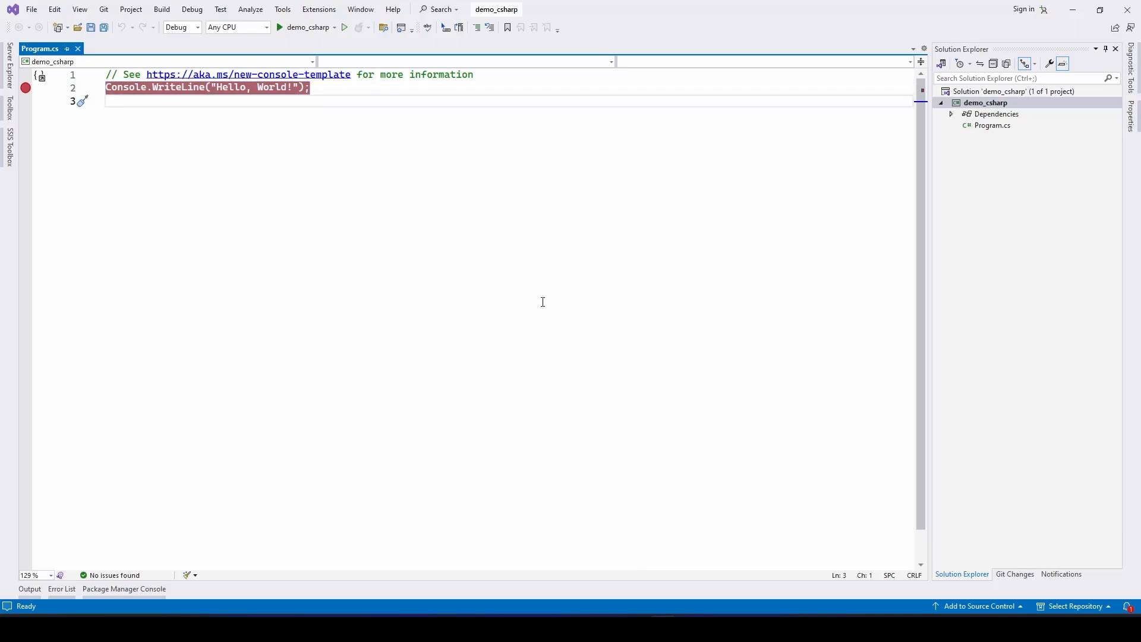
key("ctrl+F5")
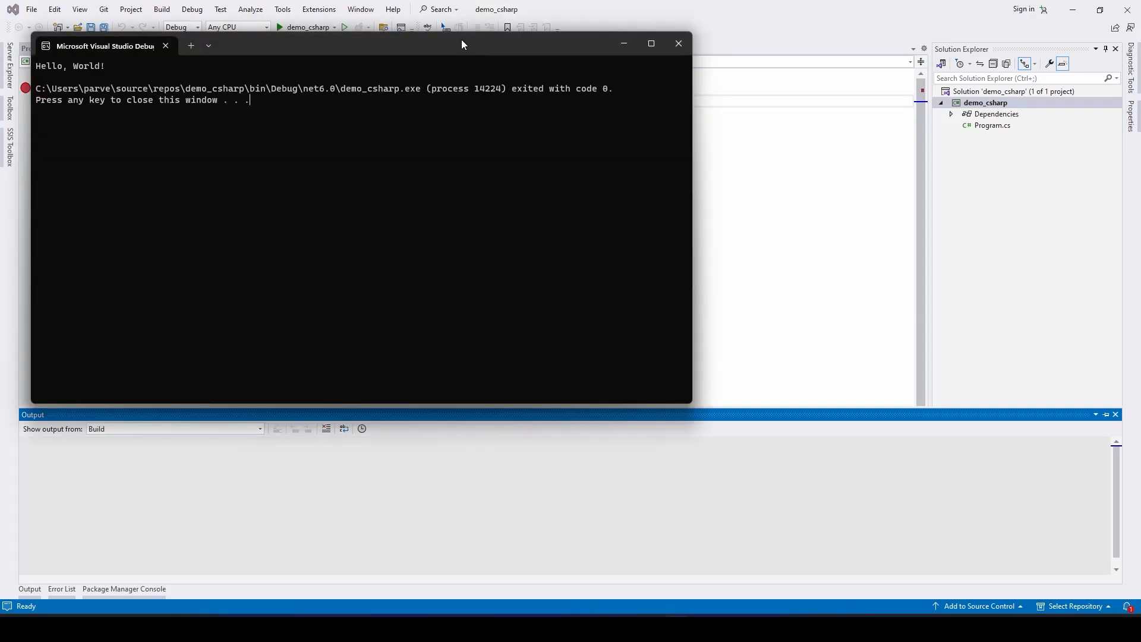
left_click_drag(446, 44, 618, 207)
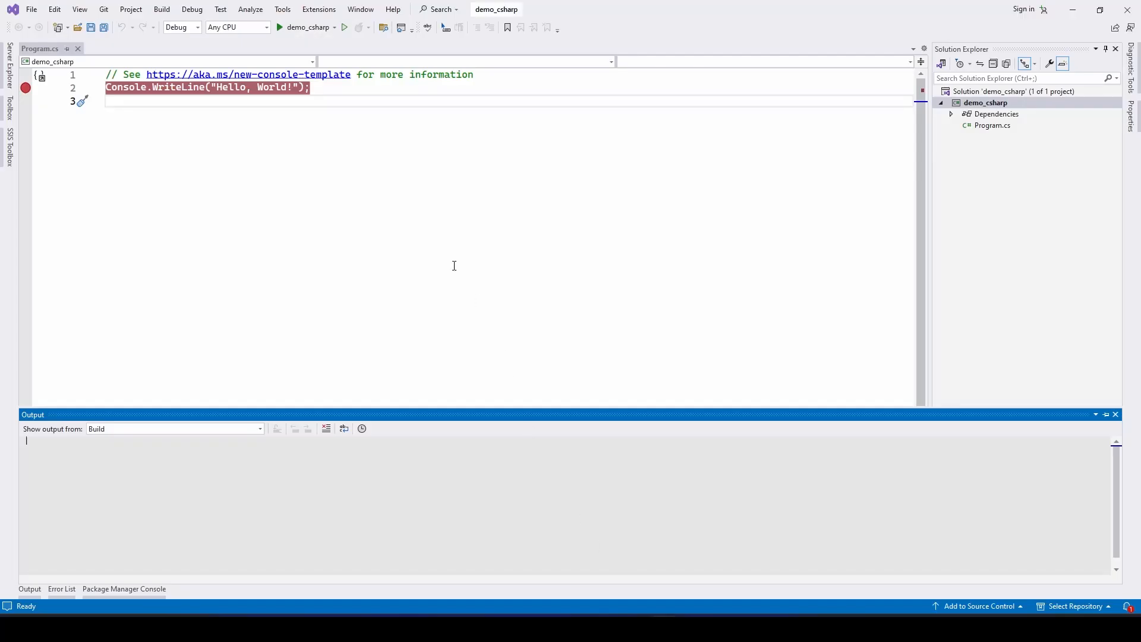
Step: Remove the breakpoint from the Console.WriteLine line and build the solution
left_click(26, 88)
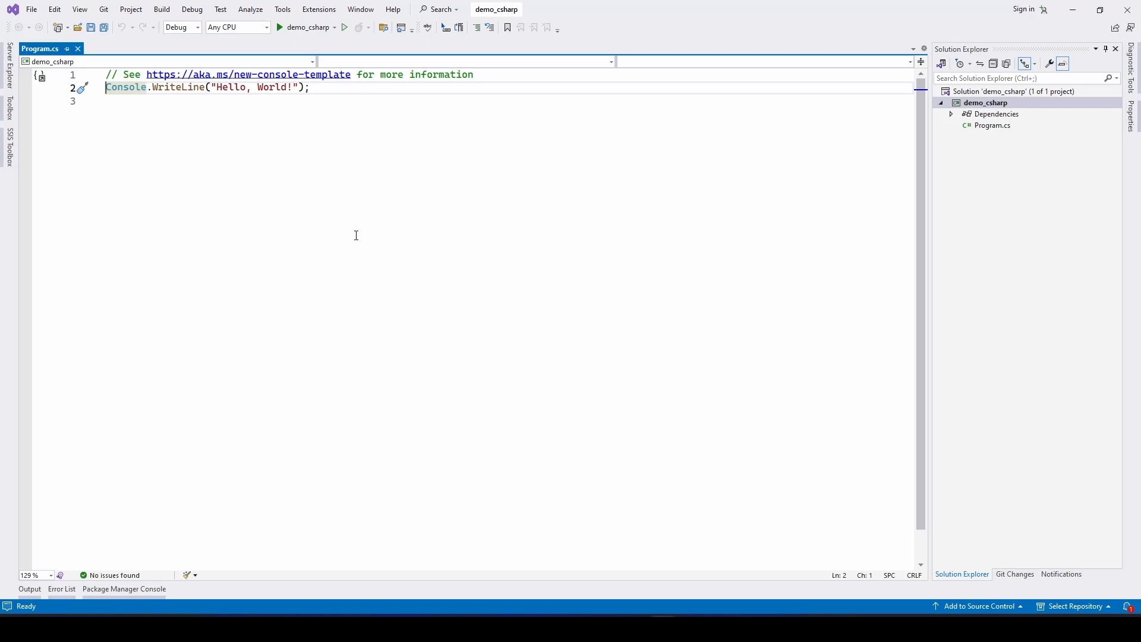
key("ctrl+shift+b")
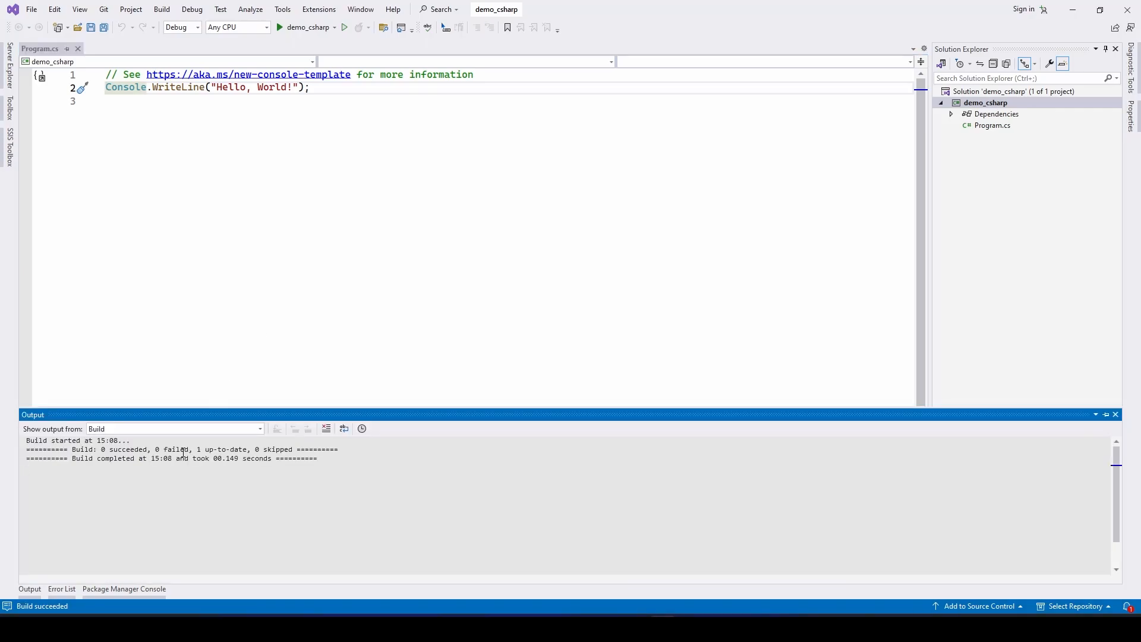
Step: Check the build result lines in the output, clean the demo_csharp solution, and return to the code
left_click_drag(69, 449, 222, 463)
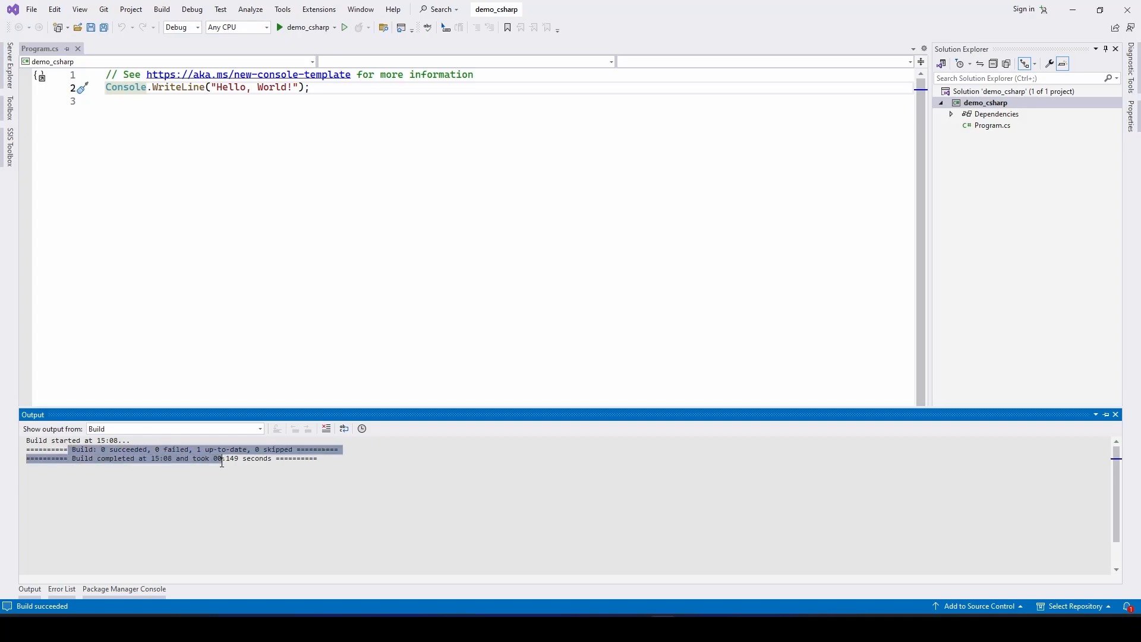
left_click(211, 141)
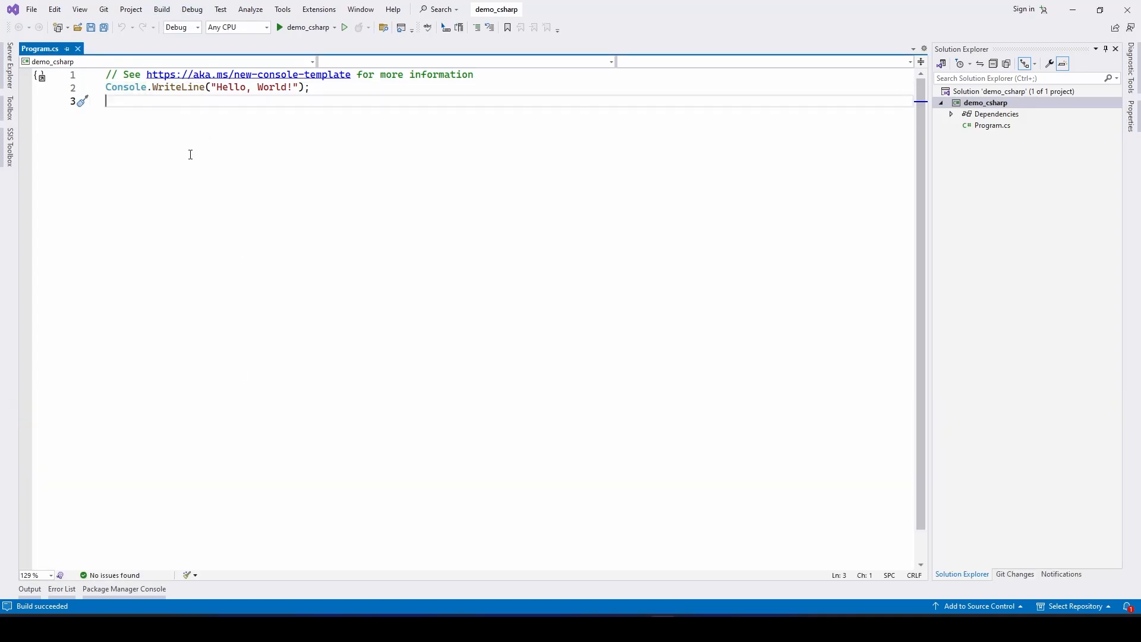
left_click(160, 10)
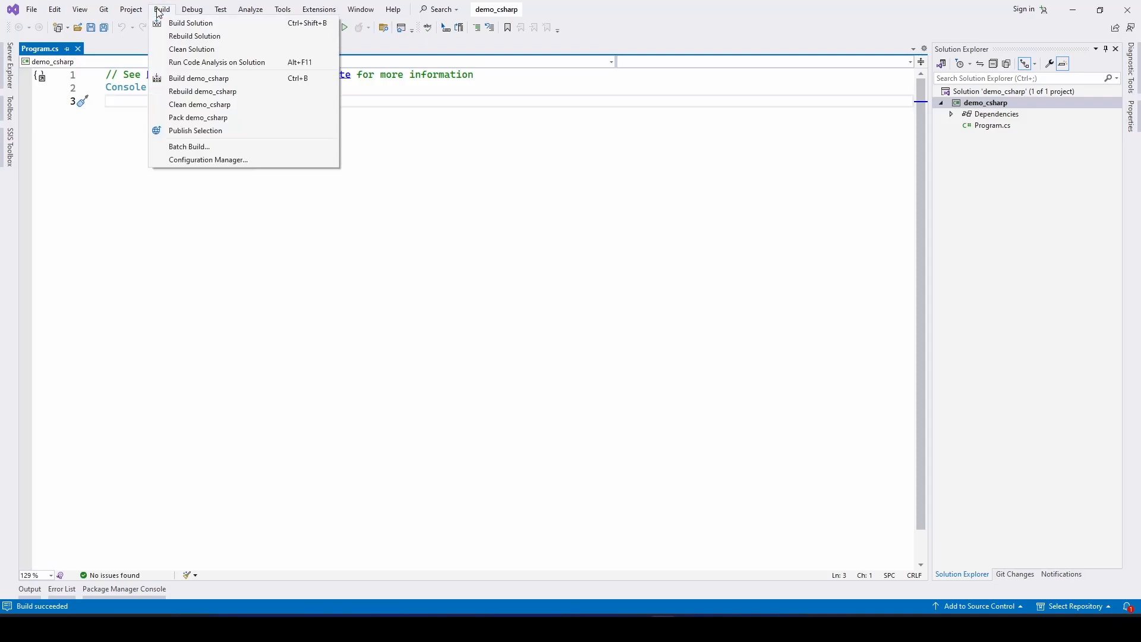
left_click(188, 52)
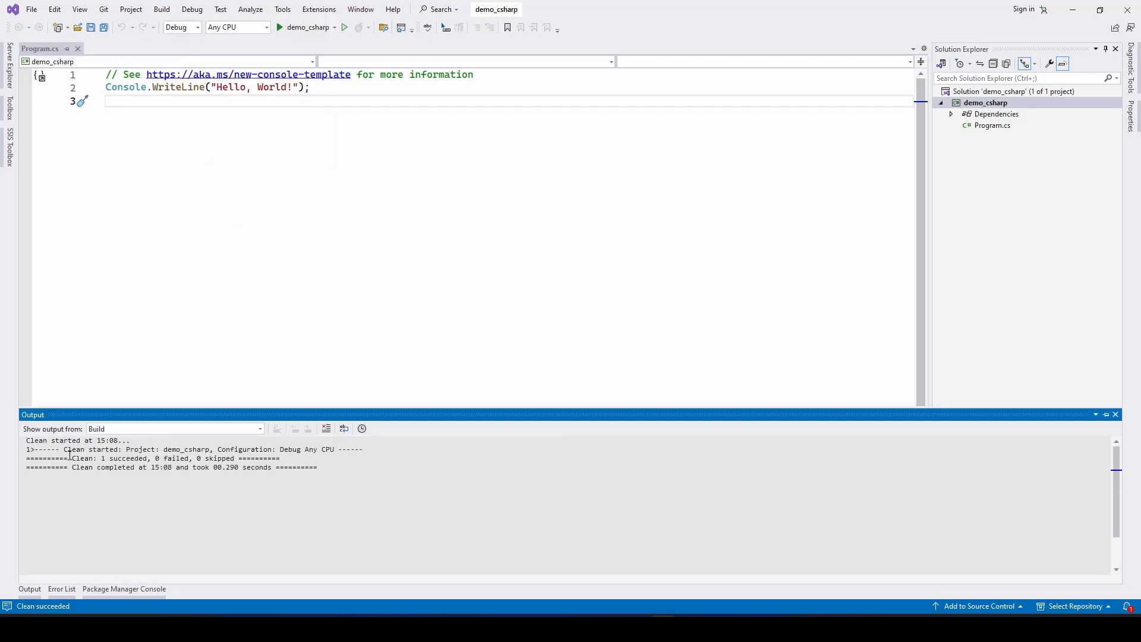
left_click_drag(69, 463, 263, 480)
left_click(308, 267)
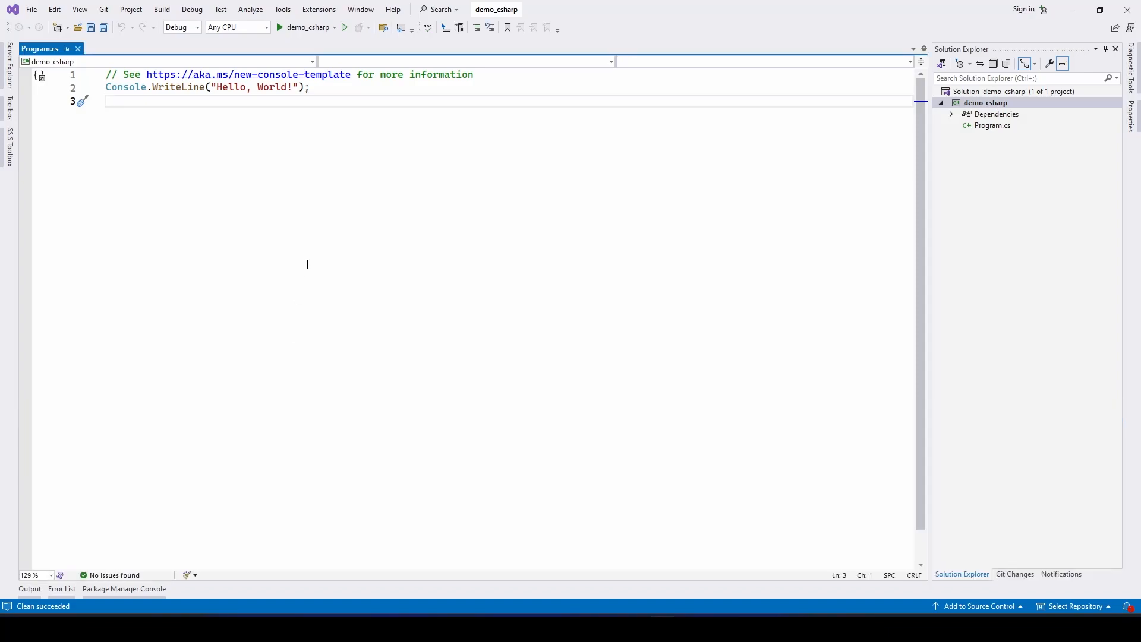
Step: Build the cleaned demo_csharp solution again and check the build summary and completion lines in the output
key("ctrl+shift+b")
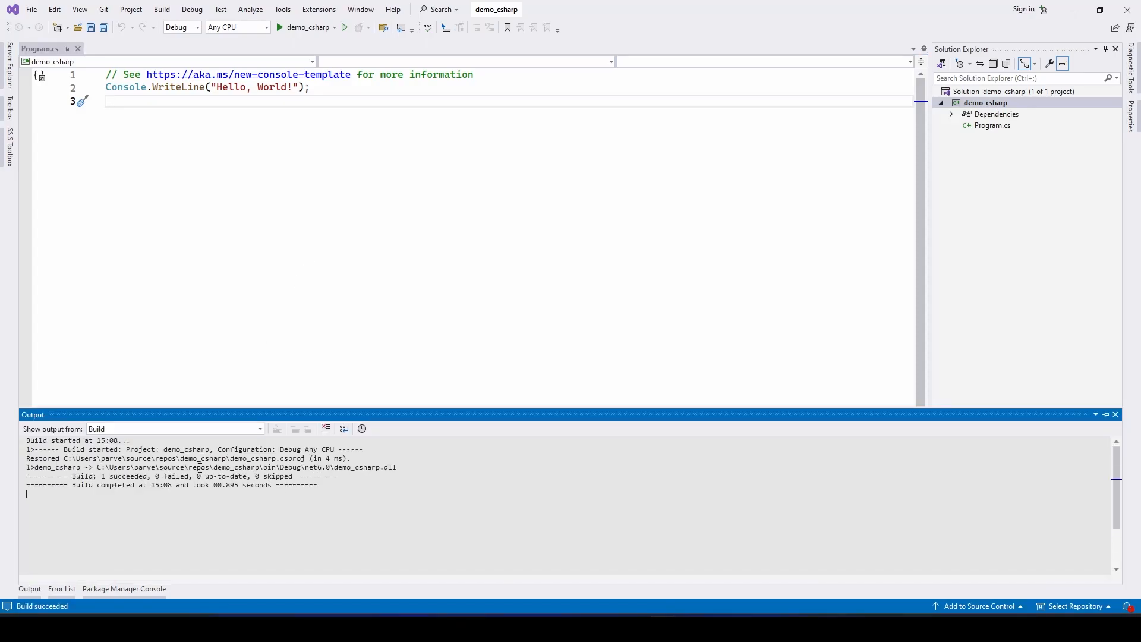
left_click_drag(72, 476, 143, 479)
mouse_move(72, 494)
left_mouse_down()
mouse_move(147, 486)
mouse_move(62, 489)
left_mouse_up()
left_click(222, 511)
scroll(515, 238, "up", 7)
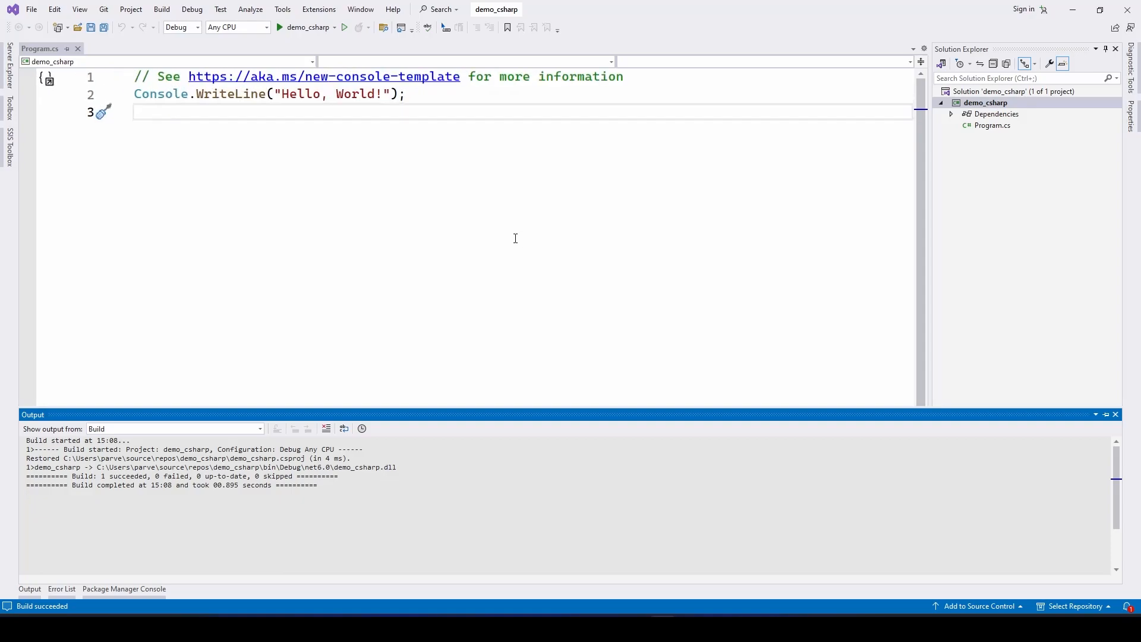
scroll(515, 239, "up", 1)
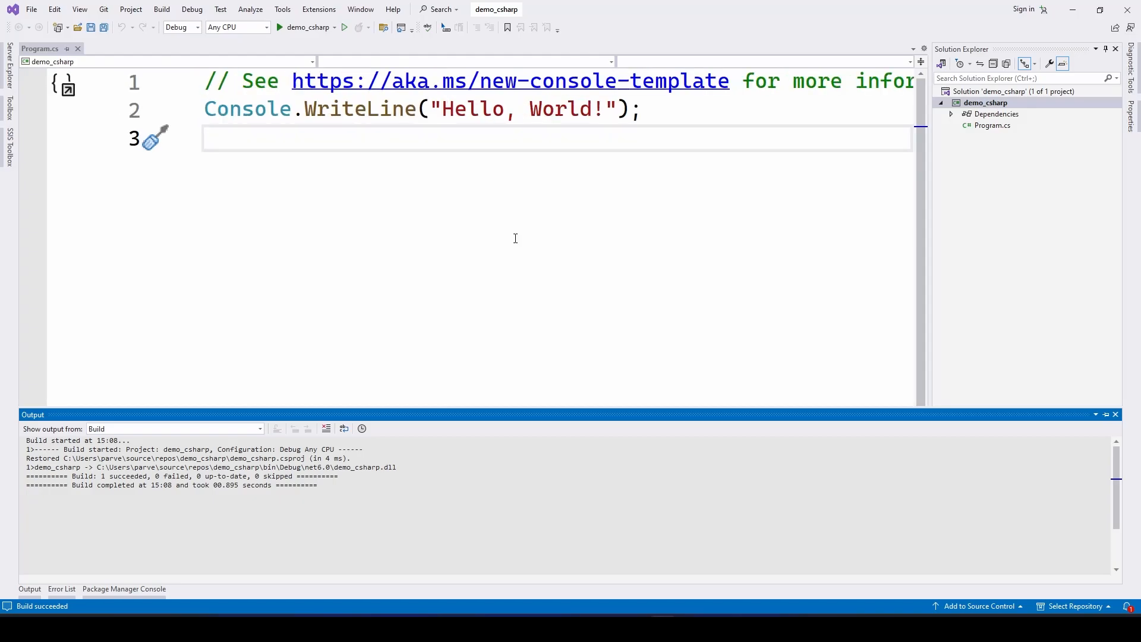
scroll(516, 238, "down", 8)
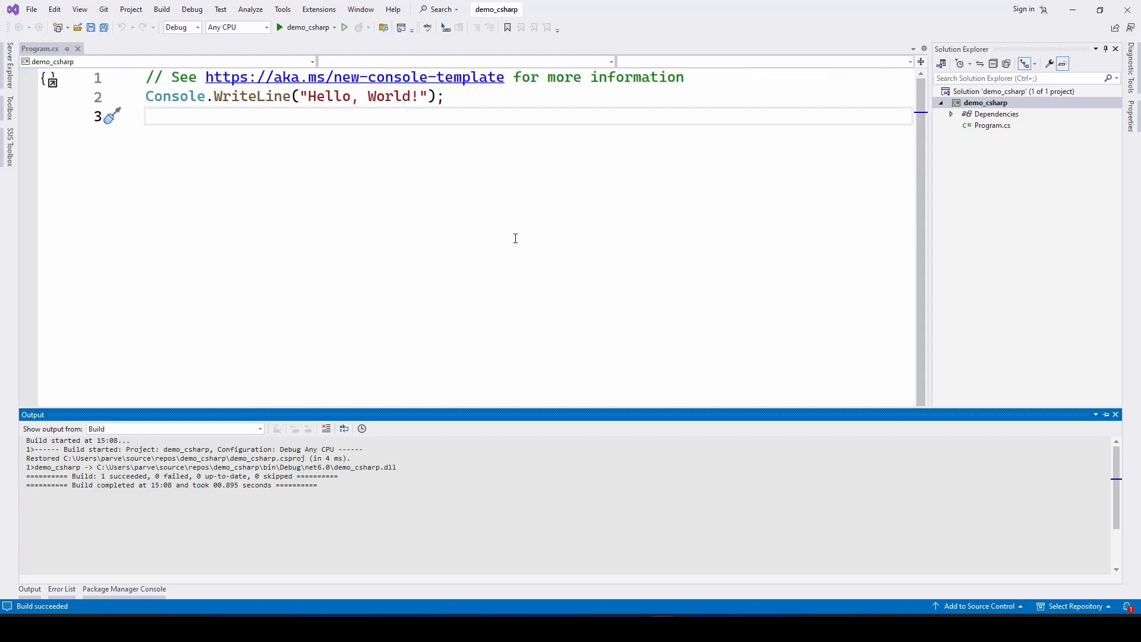
scroll(515, 239, "down", 1)
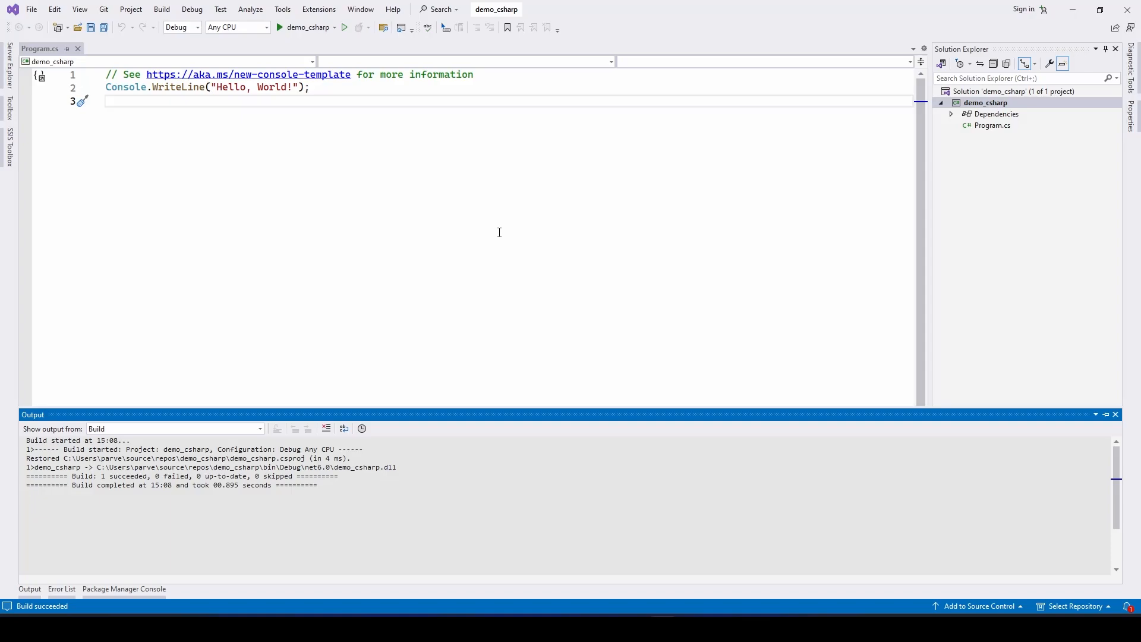